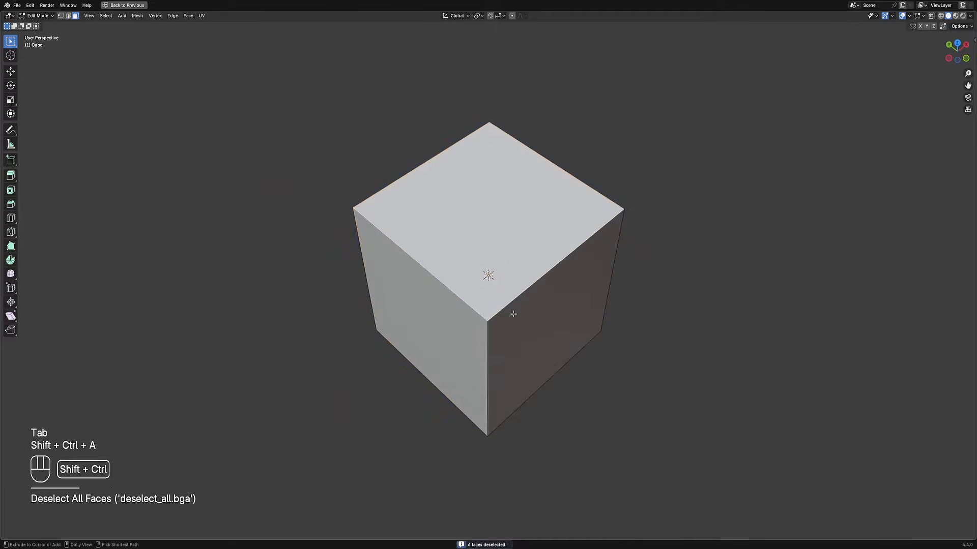
Select three of the cube's sides with the sharpness-based Select Linked in Edit Mode and return to Object Mode.
key("shift+f")
key("shift+f")
key("shift+f")
key("Tab")
middle_click_drag(529, 337, 554, 348)
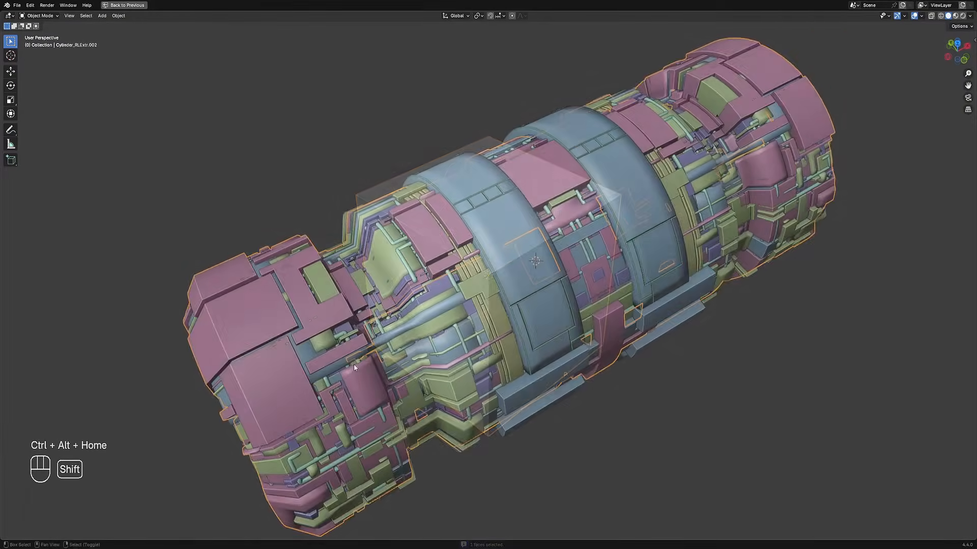
Select all faces of the detailed cylinder object from Object Mode and clear that selection again.
middle_click_drag(354, 368, 423, 270, "shift")
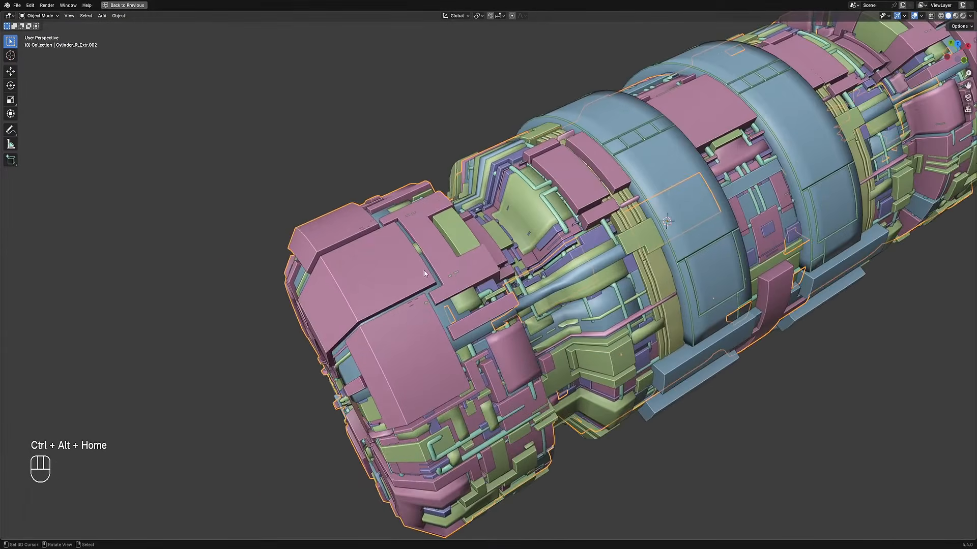
key("Tab")
scroll(520, 343, "down", 4)
key("Tab")
key("shift+ctrl+alt+a")
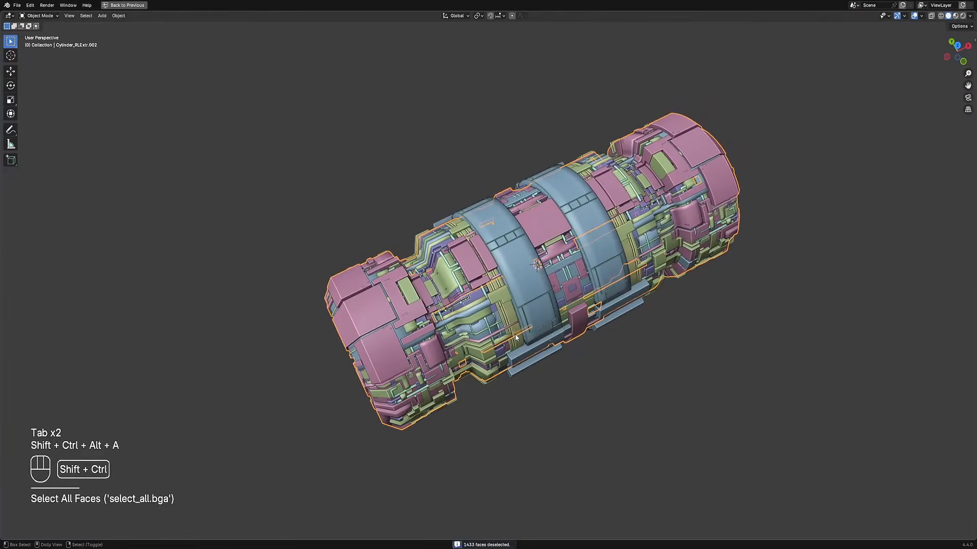
key("shift+ctrl+a")
Preselect several outer pink panel surfaces of the cylinder with the sharpness-based Select Linked while staying in Object Mode.
scroll(367, 343, "up", 3)
key("shift+f")
key("shift+f")
key("shift+f")
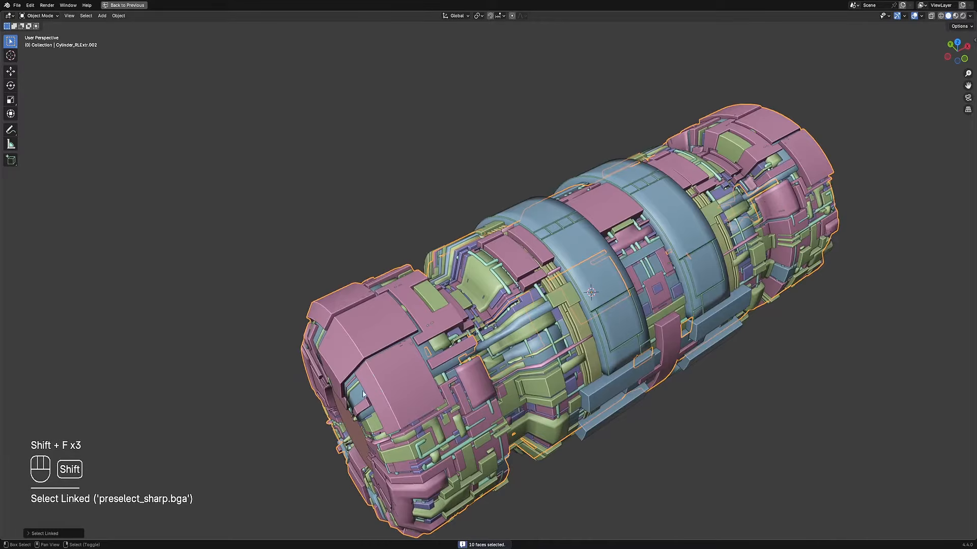
key("shift+f")
key("shift+f")
key("shift+f")
key("shift+f")
Generate Random Panels on the preselected cylinder faces with 2 subdivision cuts.
key("shift+q")
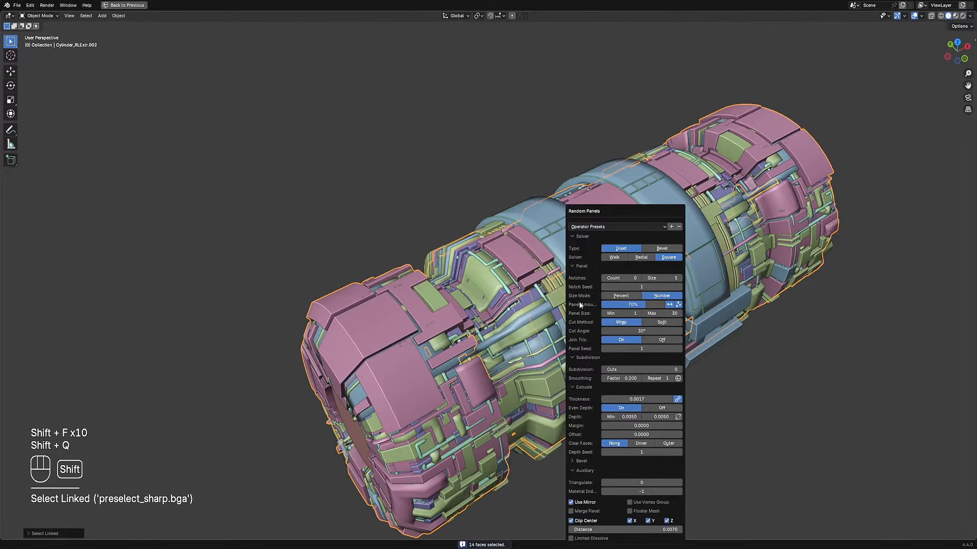
scroll(638, 368, "up", 1, "ctrl")
scroll(638, 368, "up", 1, "ctrl")
middle_click_drag(555, 305, 575, 321)
middle_click_drag(574, 321, 605, 333, "shift")
scroll(605, 333, "up", 1)
Change the panel seed of the random panels and check the new layout with a different viewport shading.
key("F9")
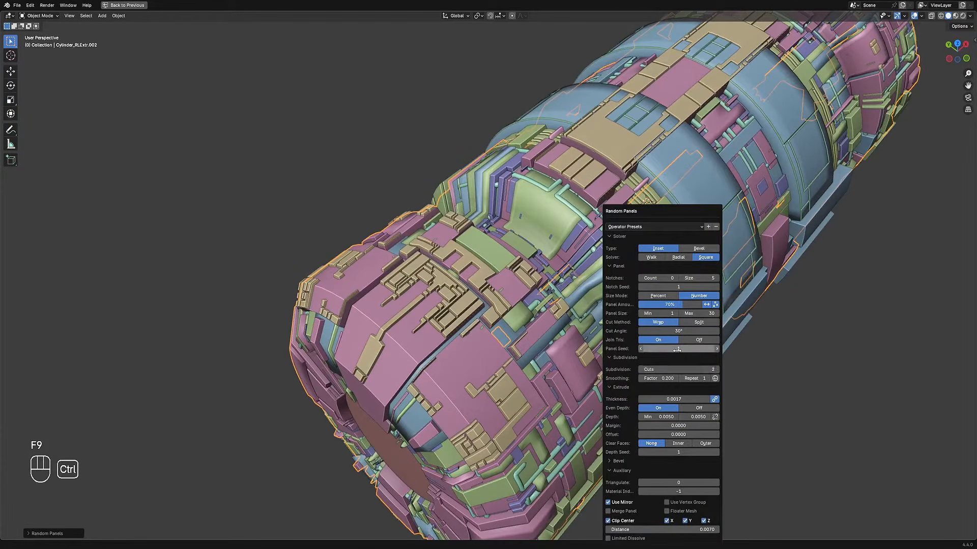
scroll(676, 349, "up", 4, "ctrl")
scroll(676, 349, "up", 1, "ctrl")
key("z")
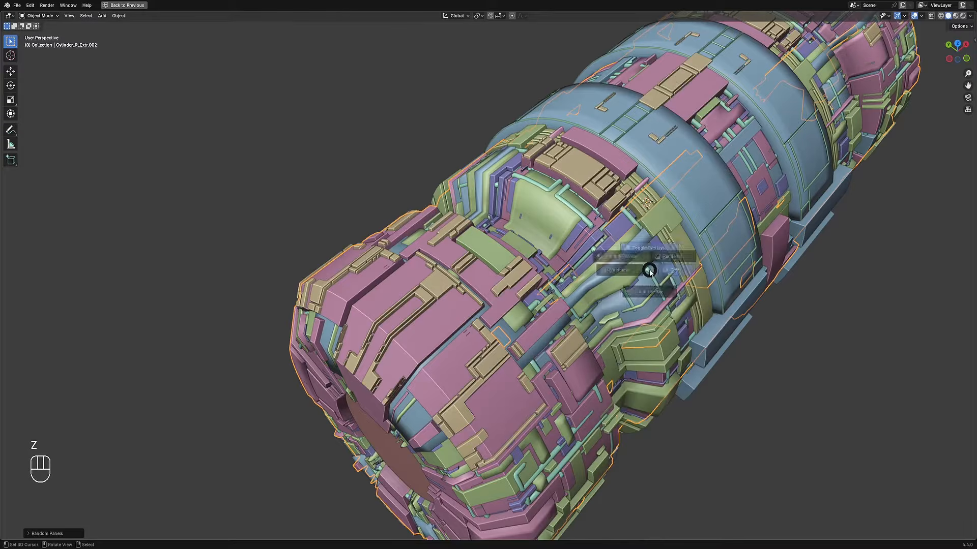
left_click(646, 221)
key("z")
left_click(623, 259)
Select the generated panel object, clear its face selection and preselect several raised panel surfaces with sharpness-based Select Linked.
mouse_move(446, 291)
middle_mouse_down()
mouse_move(443, 307)
mouse_move(478, 300)
middle_mouse_up()
key("shift+alt+z")
left_click(443, 306)
key("shift+alt+z")
key("shift+ctrl+a")
scroll(477, 295, "up", 3)
key("shift+f")
key("shift+f")
key("shift+f")
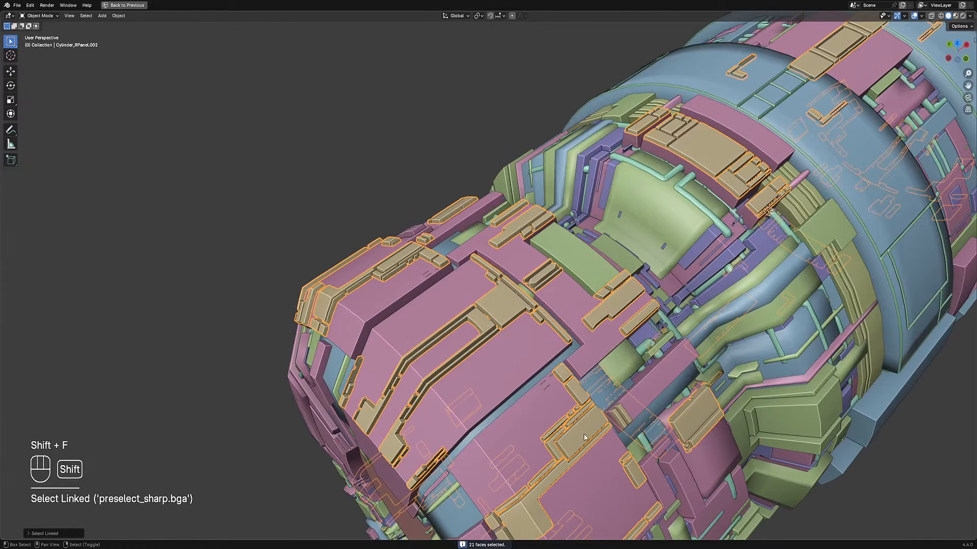
middle_click_drag(543, 502, 481, 341, "shift")
Generate Random Panels on the preselected raised surfaces with panel seed 2 and 1 subdivision cut.
key("shift+q")
left_click(580, 320)
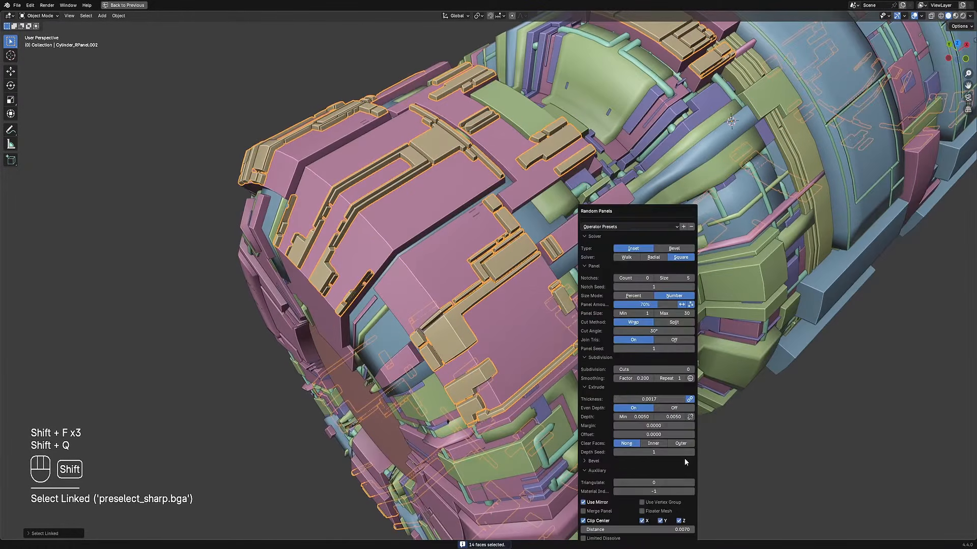
scroll(654, 349, "up", 1, "ctrl")
scroll(653, 369, "up", 1, "ctrl")
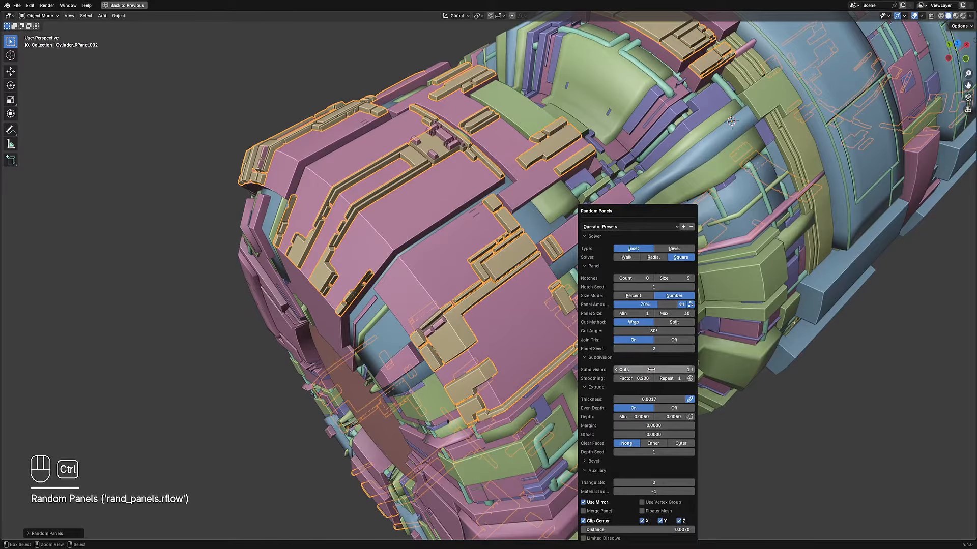
Examine the layered panels on the cylinder with changed viewport shading and toggled overlays.
scroll(547, 290, "down", 4)
key("z")
left_click(611, 254)
key("shift+alt+z")
middle_click_drag(615, 255, 553, 393)
Select the Cube_RPanel object and, in Edit Mode, select several flat top surfaces with the sharpness-based Select Linked.
key("ctrl+alt+Home")
left_click(549, 230)
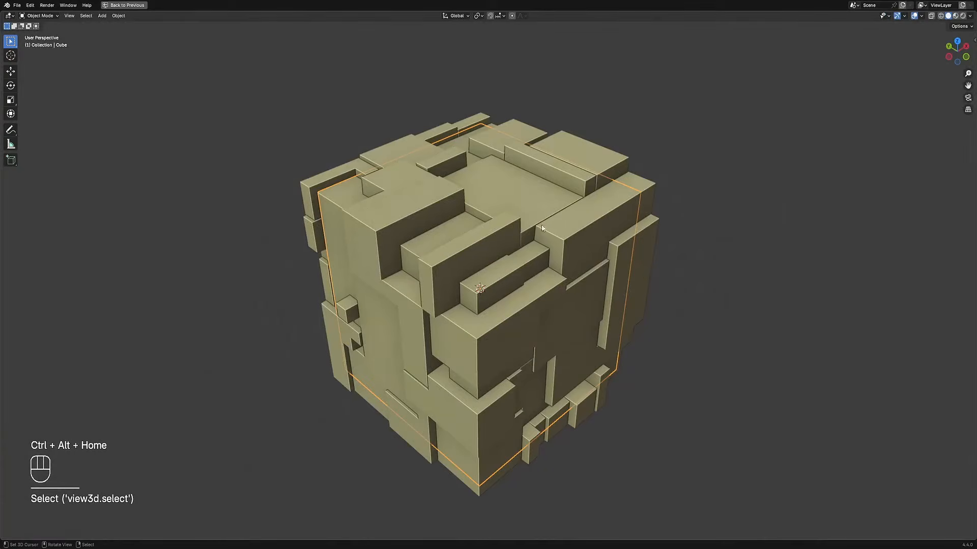
left_click(488, 222)
key("Tab")
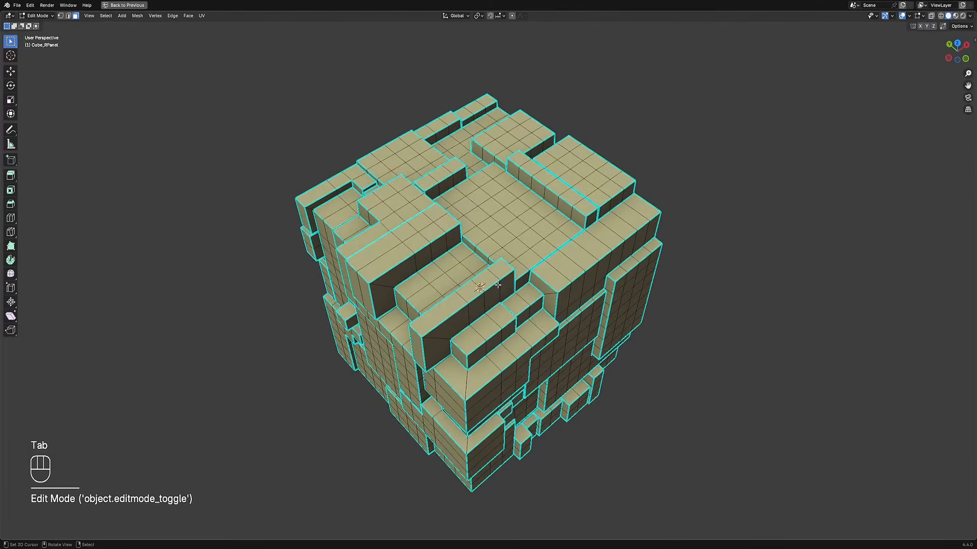
key("shift+f")
key("shift+f")
key("shift+f")
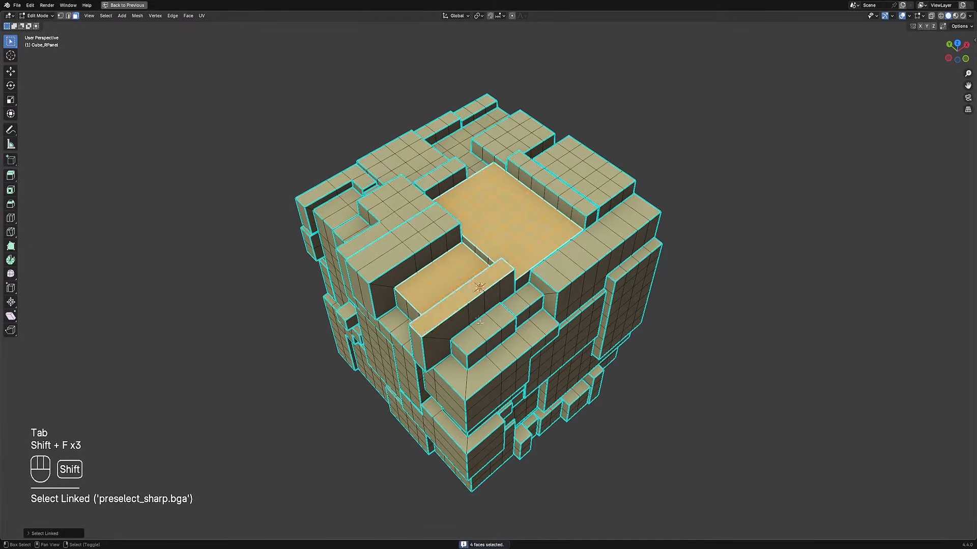
key("shift+f")
Return Cube_RPanel to Object Mode and preselect more of its surfaces with sharpness-based Select Linked.
key("Tab")
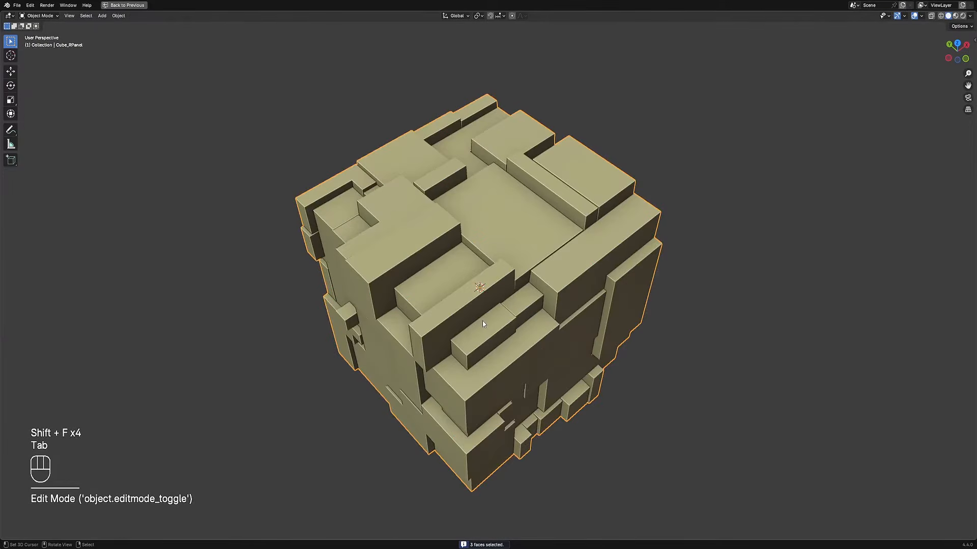
key("shift+f")
key("shift+f")
key("shift+f")
Clear the face selection and try the planar Select Linked on Cube_RPanel's top surfaces in Object Mode.
key("shift+ctrl+alt+f")
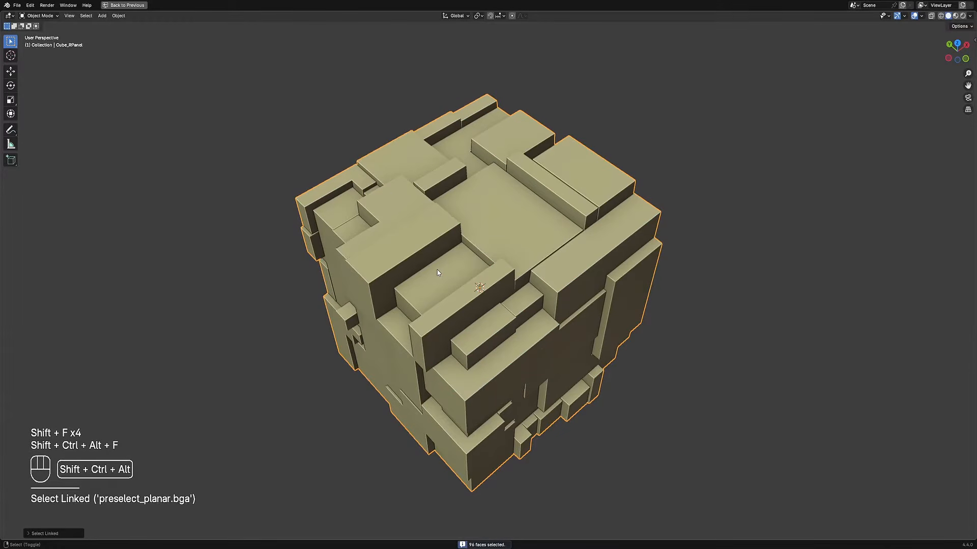
scroll(511, 248, "up", 3)
key("shift+ctrl+a")
key("shift+ctrl+alt+f")
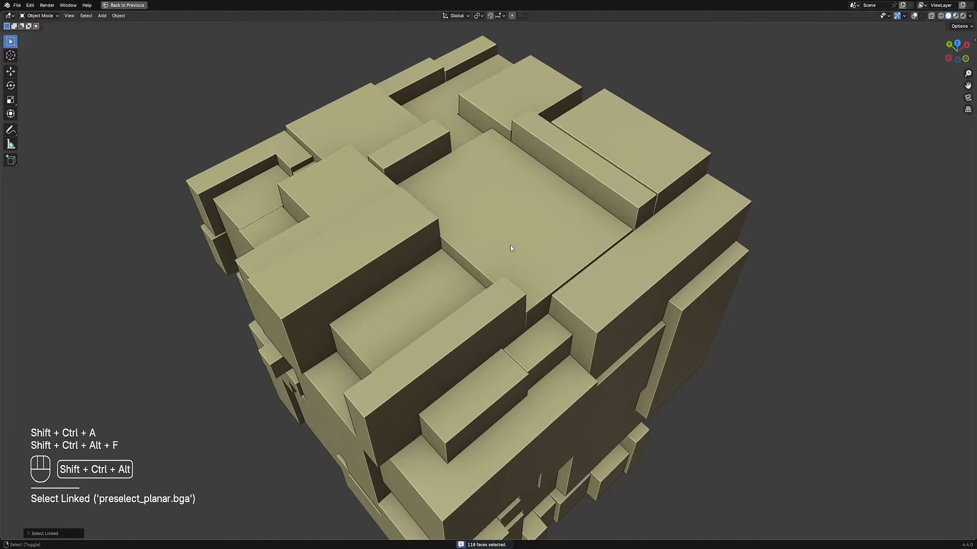
key("shift+ctrl+alt+f")
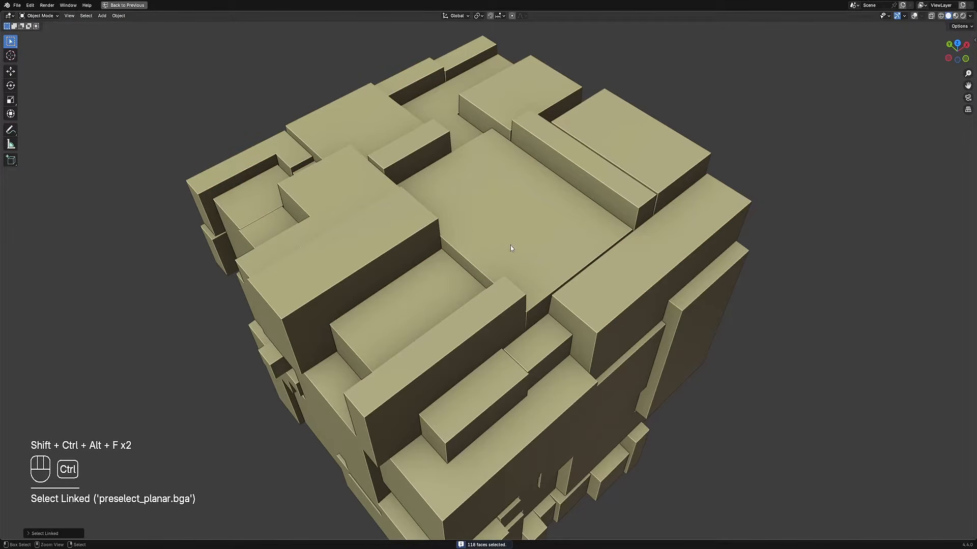
Toggle the sharpness-based linked selection of Cube_RPanel's large central top surface in both Object Mode and Edit Mode.
key("ctrl+alt+Home")
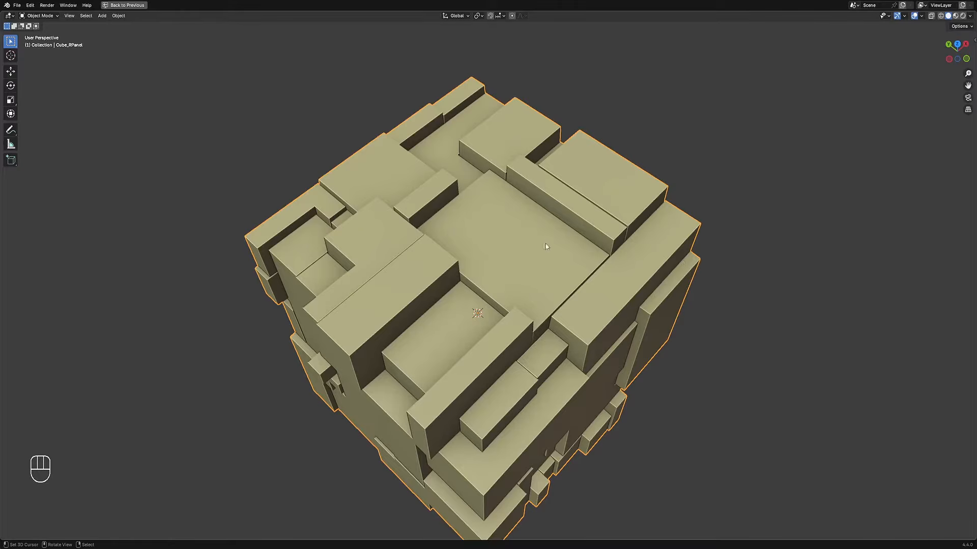
key("shift")
key("shift+f")
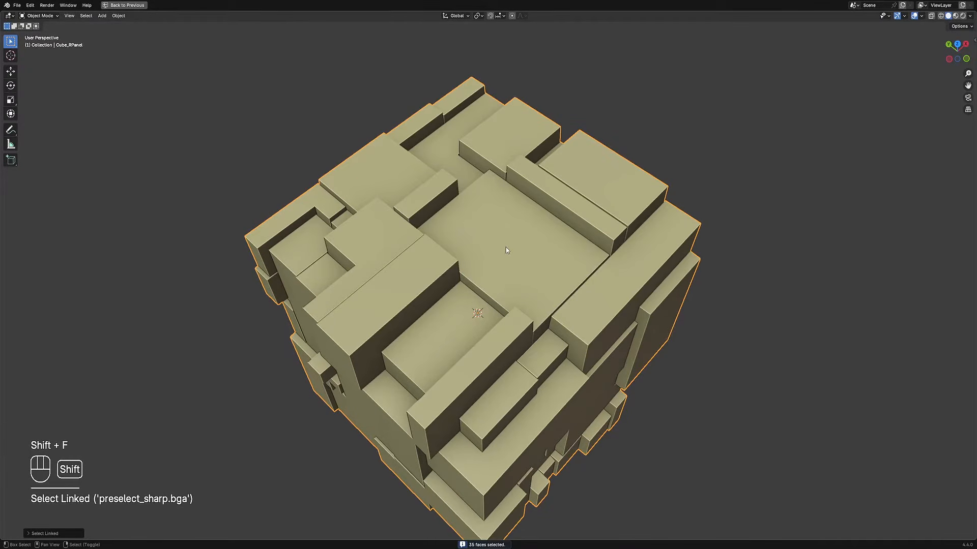
key("Tab")
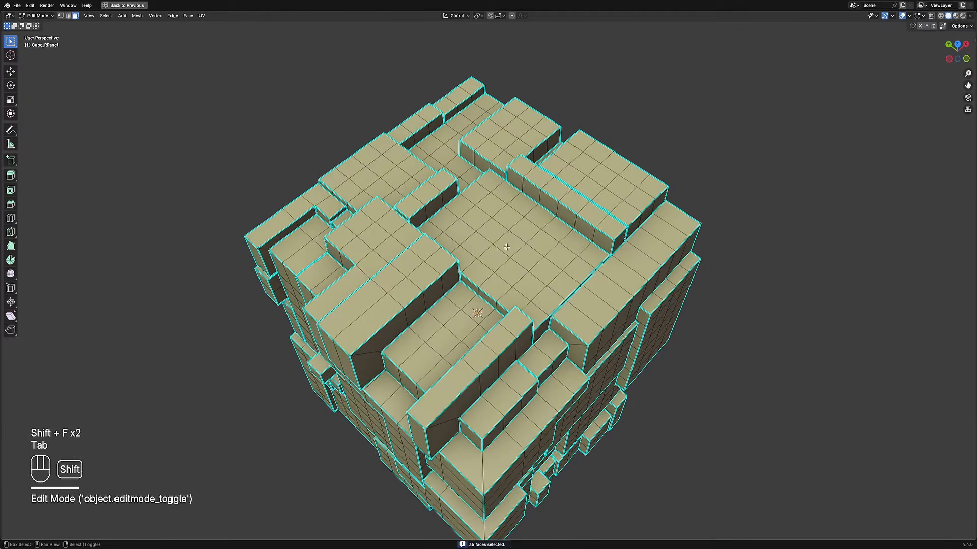
key("shift+f")
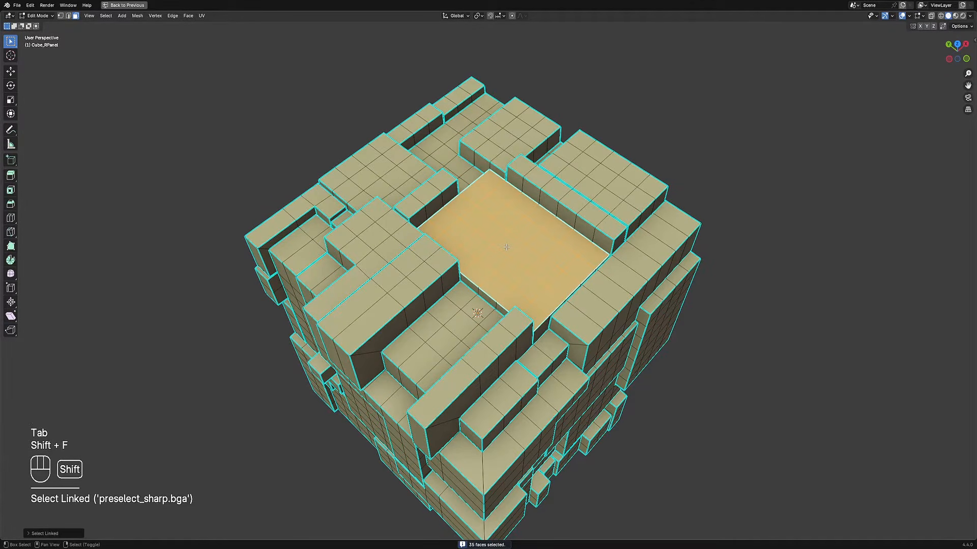
key("shift+f")
Select one face on the large central top surface and extend the selection with Linked Flat Faces.
key("ctrl+alt+Home")
left_click(508, 225)
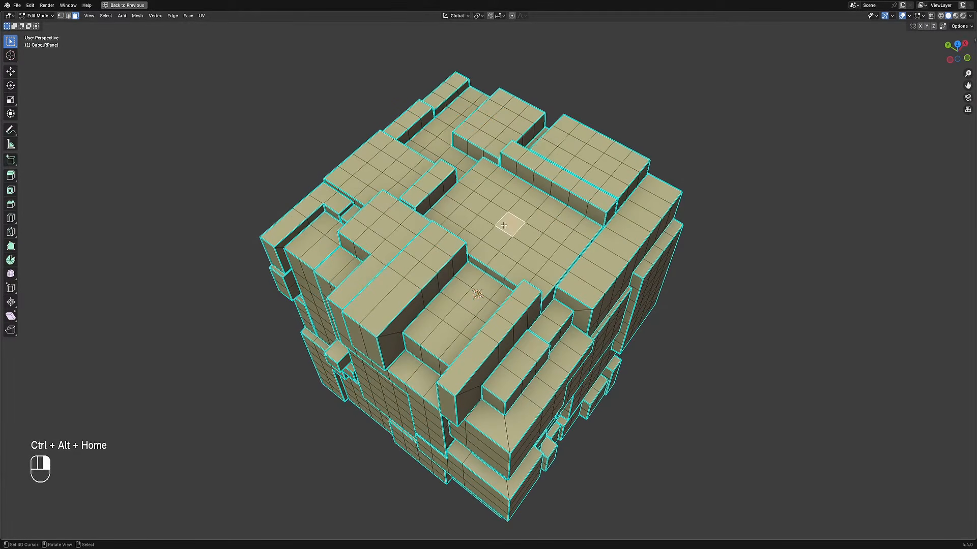
left_click(101, 17)
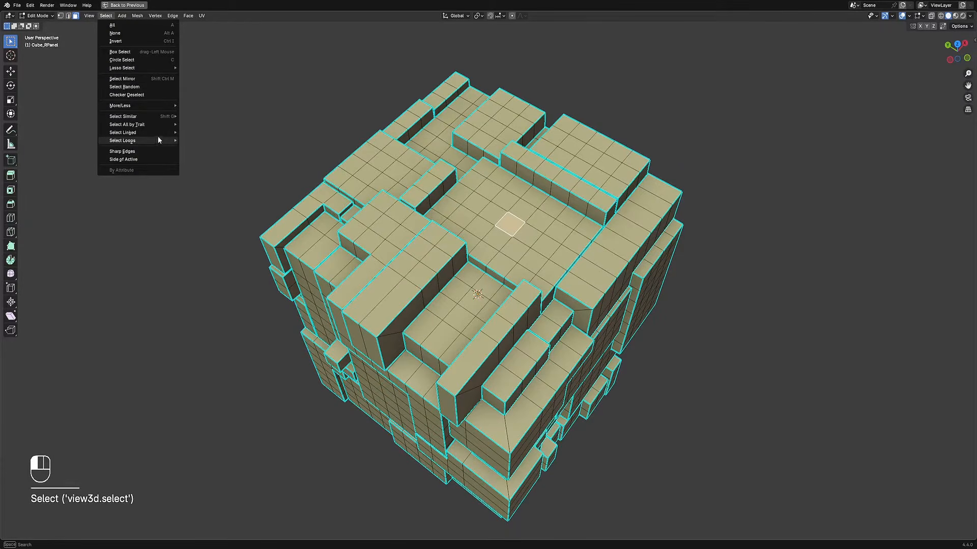
mouse_move(157, 134)
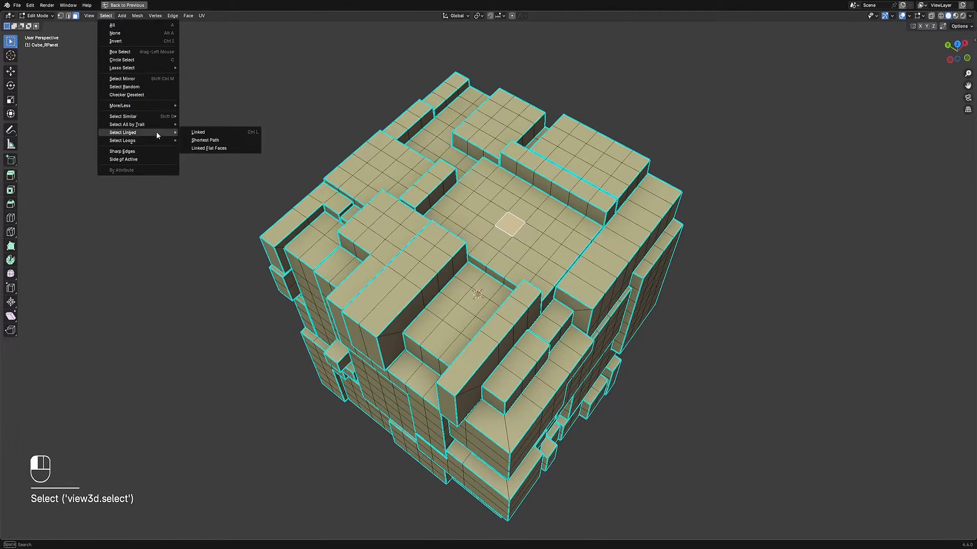
left_click(206, 148)
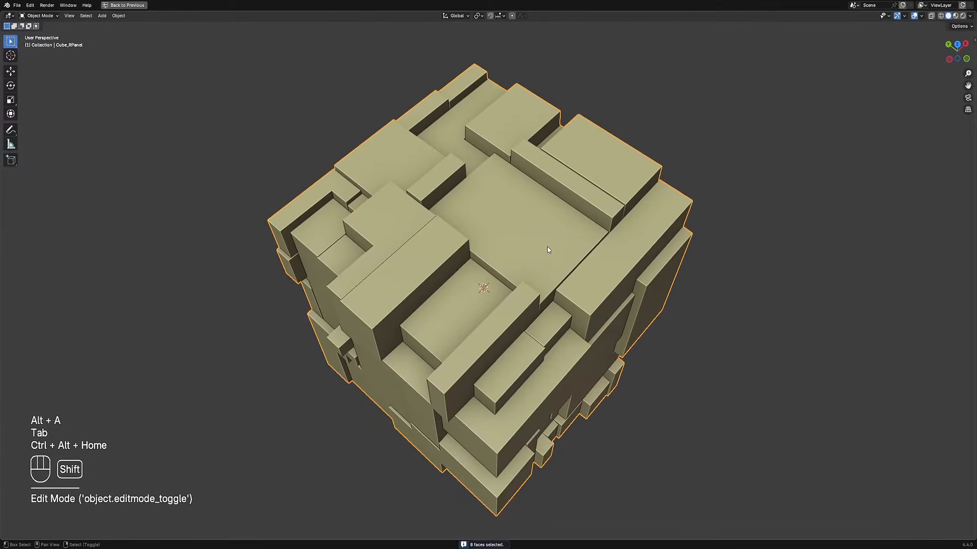
Preselect several top surfaces of Cube_RPanel one after another with sharpness-based Select Linked in Object Mode.
key("shift+f")
key("shift+f")
key("shift+f")
key("shift+f")
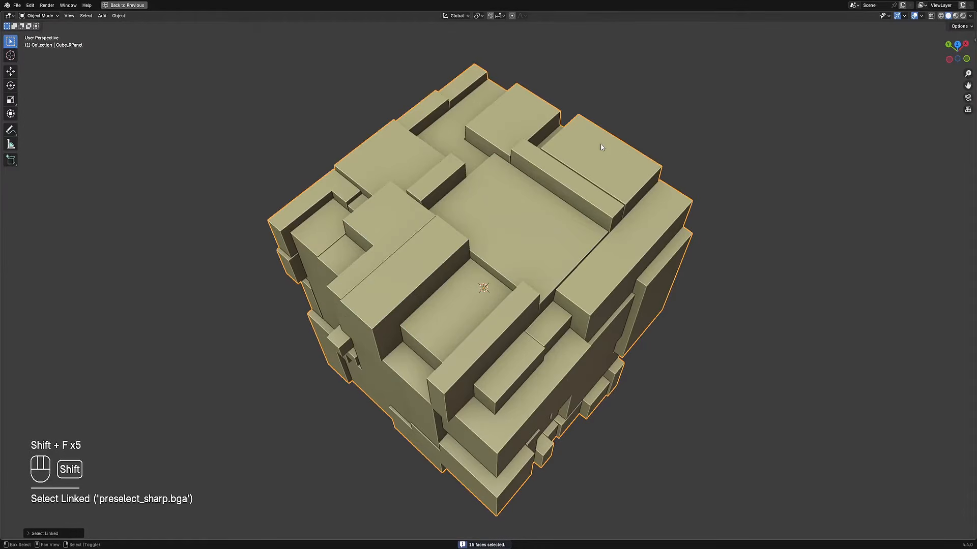
key("shift+f")
Switch Cube_RPanel to Edit Mode and select further block surfaces with the sharpness-based Select Linked.
key("Tab")
key("shift+f")
key("shift+f")
key("shift+f")
key("shift+f")
key("shift+f")
key("shift+f")
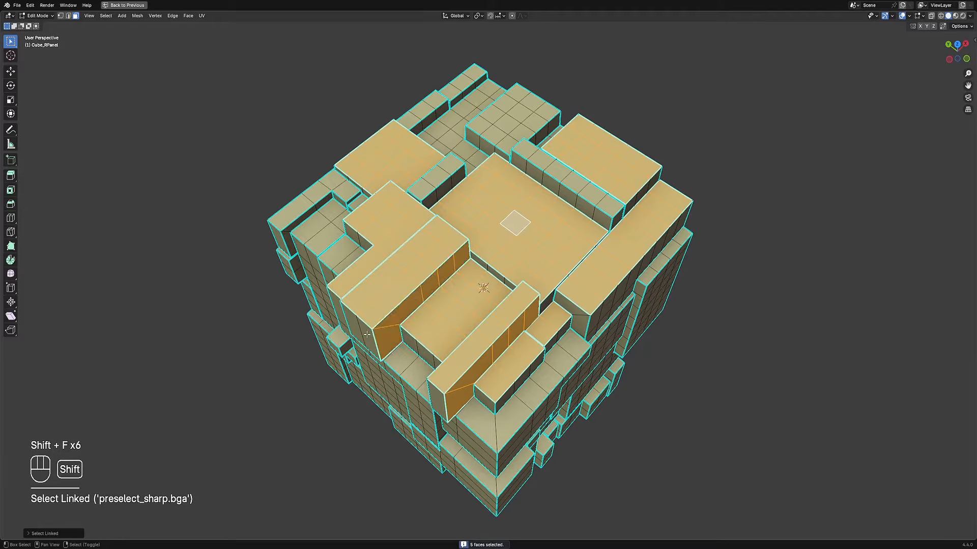
key("shift+f")
key("shift+f")
Select the flat linked faces on top of the bevelled block and open the Select Linked settings.
key("ctrl+alt+Home")
key("shift")
key("shift+f")
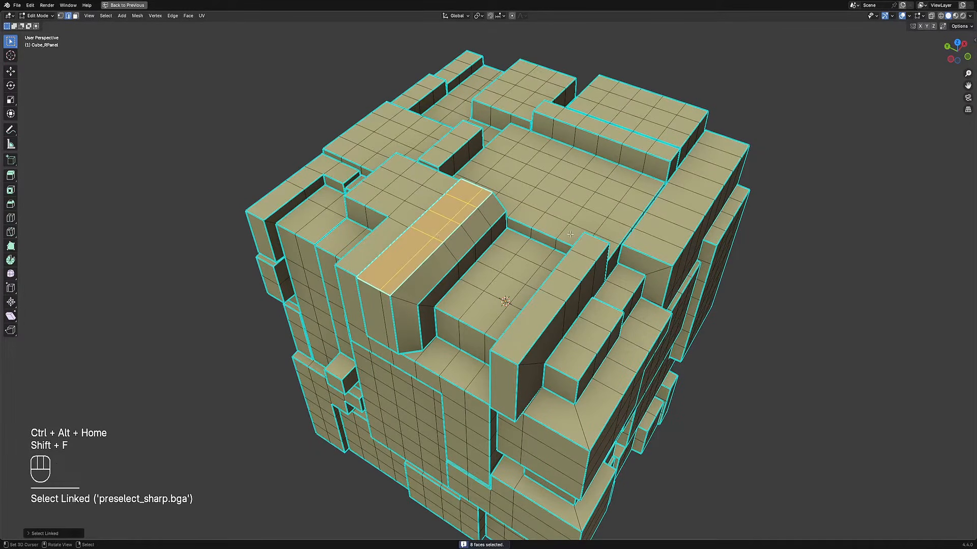
key("F9")
mouse_move(619, 256)
left_mouse_down()
mouse_move(647, 256)
mouse_move(623, 254)
left_mouse_up()
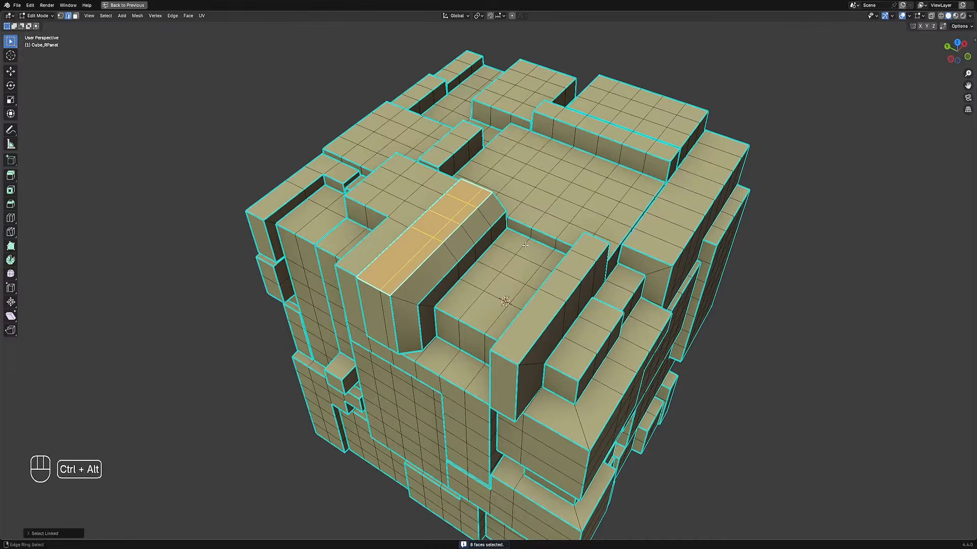
Preselect linked faces of Cube_RPanel near the blue cube in Object Mode and disable Use Xray for the selection.
key("ctrl+alt+End")
key("ctrl+alt+Home")
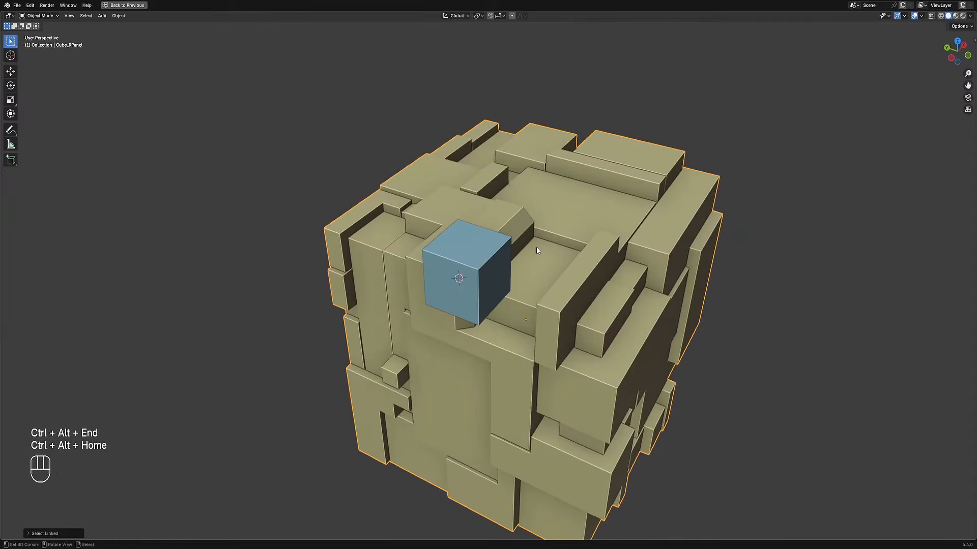
key("shift")
key("shift+f")
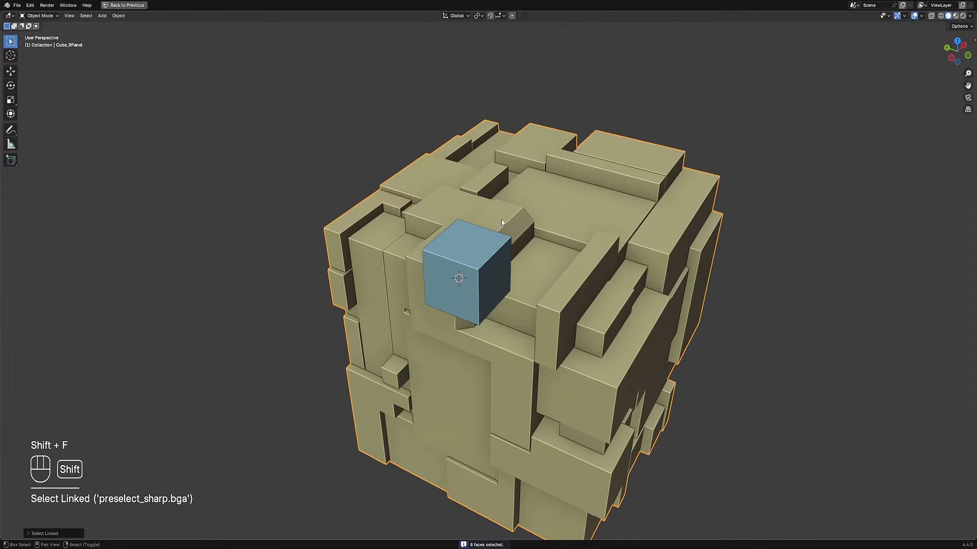
key("shift+f")
key("F9")
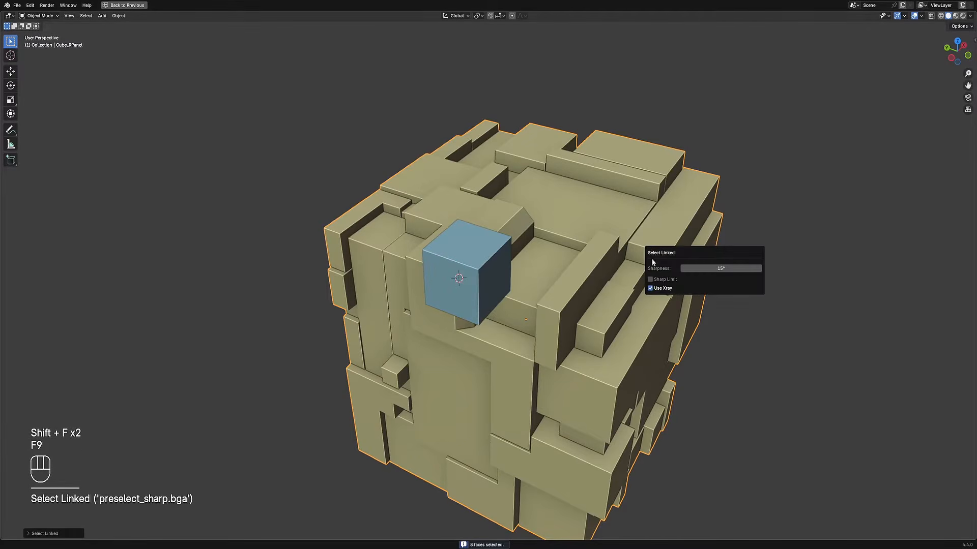
left_click(658, 290)
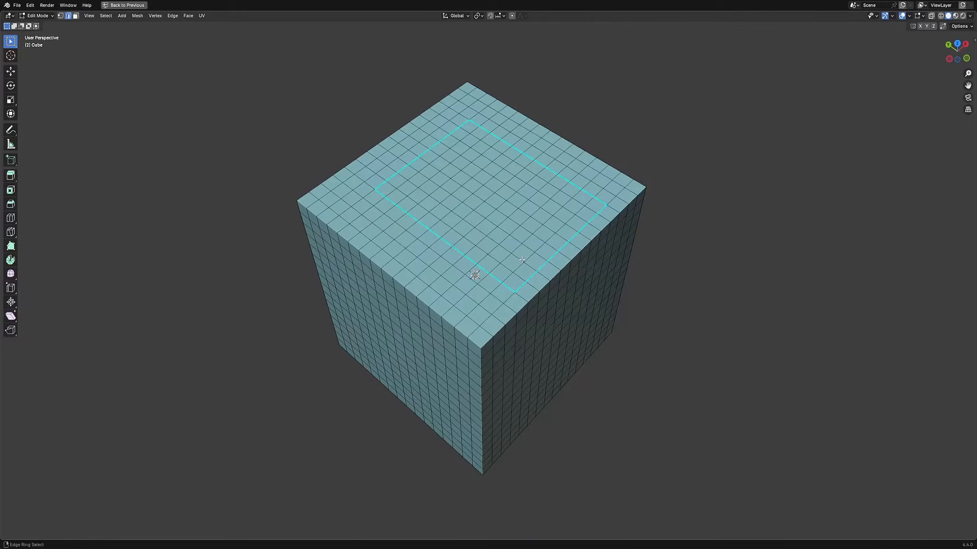
Select the area enclosed by sharp edges on the cube's top with Select Linked and toggle its Sharp Limit option.
key("l")
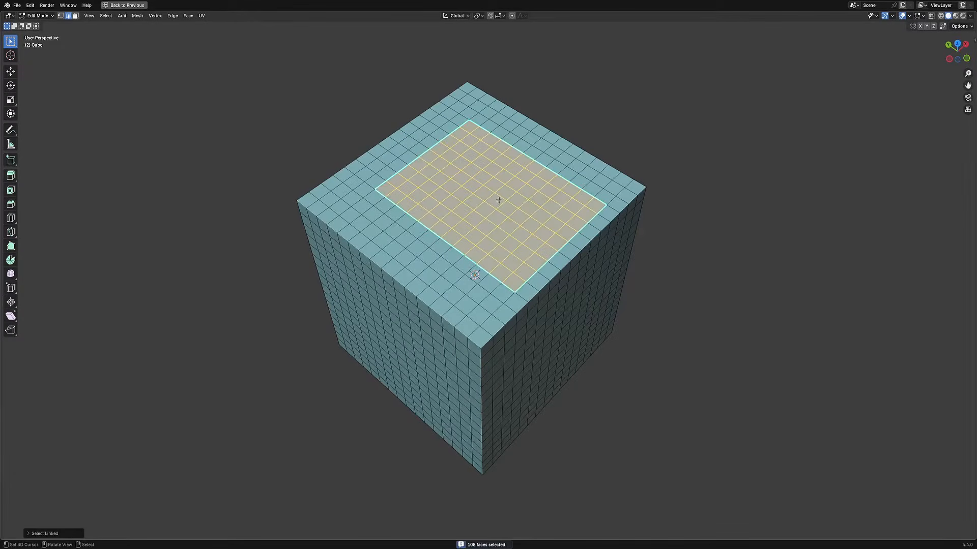
key("F9")
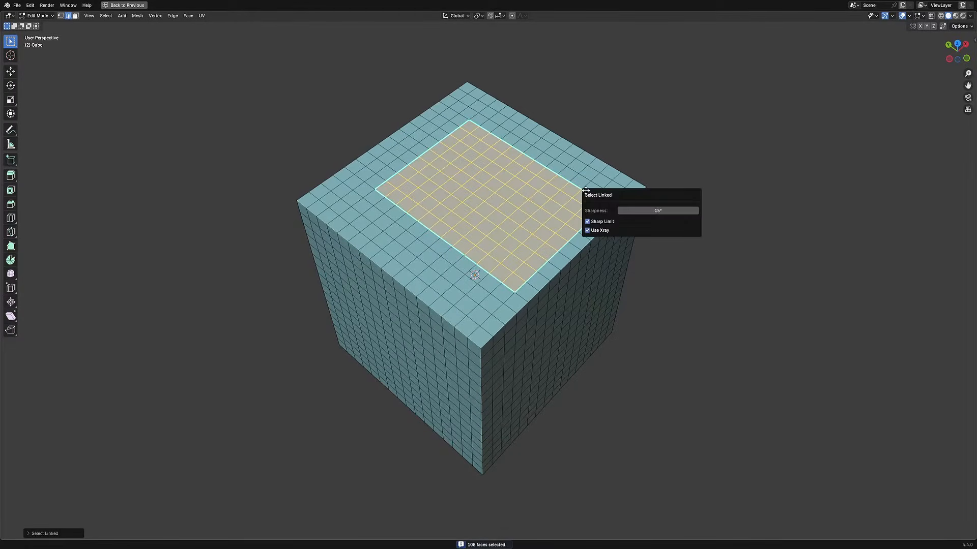
left_click(587, 222)
left_click(602, 223)
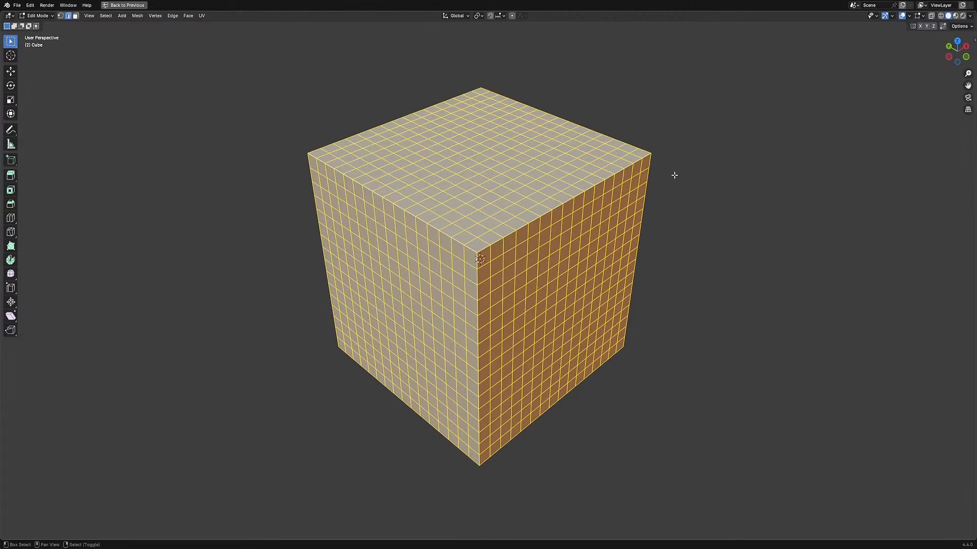
Run Random Panels on all faces of the cube with Marked Sharp Only enabled.
key("shift+q")
left_click(675, 175)
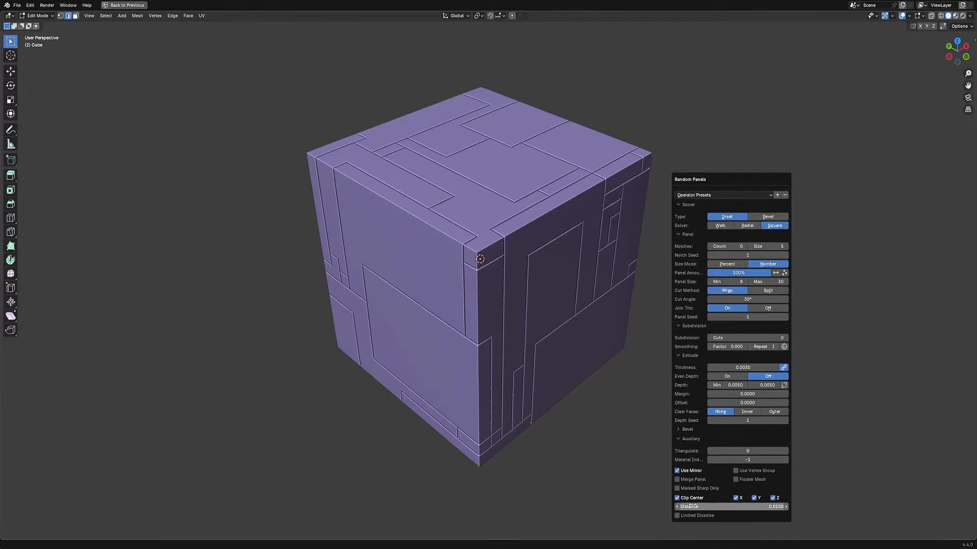
left_click(695, 489)
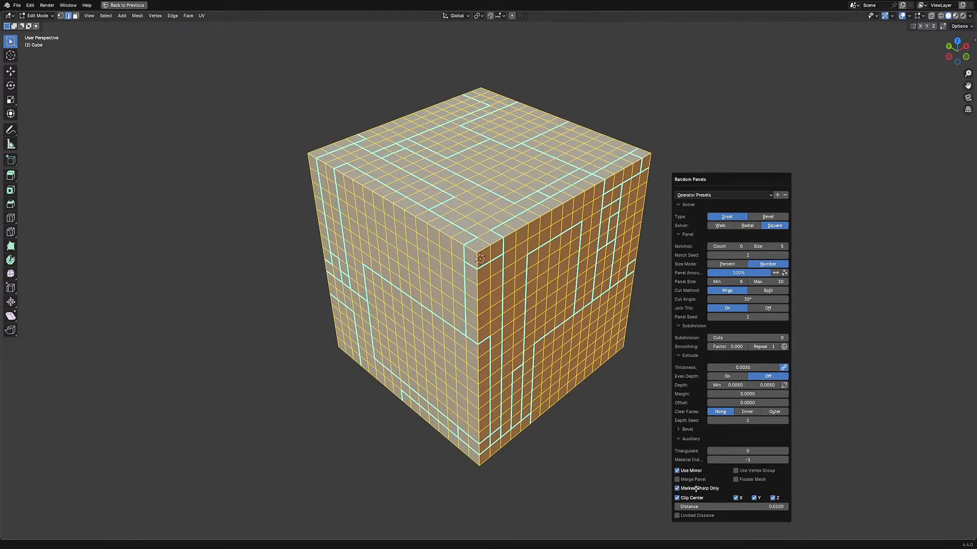
scroll(480, 278, "down", 1)
Clear the selection, select areas enclosed by the marked sharp edges with Select Linked, and inset their faces.
key("alt+a")
key("l")
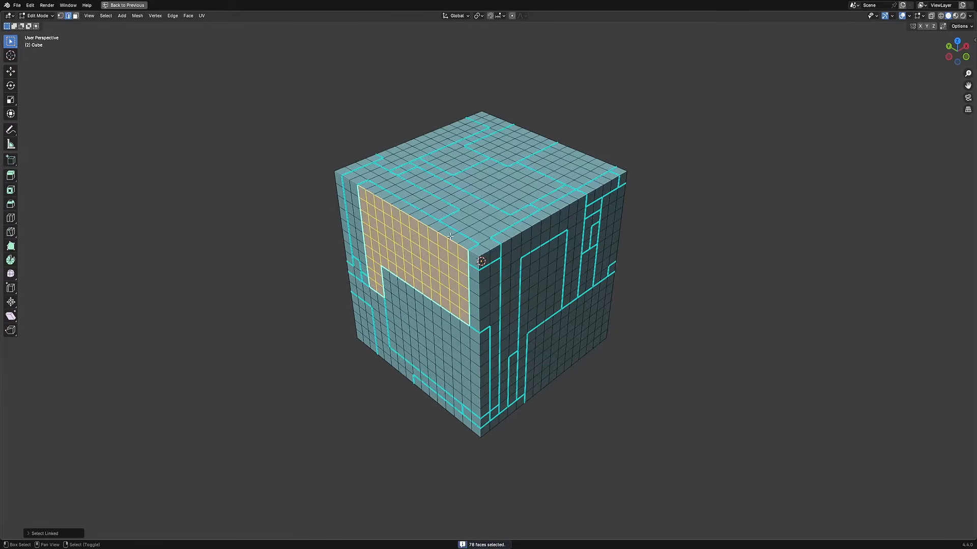
key("l")
key("i")
left_click(542, 268, "ctrl")
key("alt+a")
middle_click_drag(607, 344, 557, 257)
key("l")
key("i")
left_click(567, 247, "ctrl")
key("alt+a")
Select another sharp-bounded area of the cube with Select Linked, inset it and apply Shrink/Fatten.
middle_click_drag(666, 142, 632, 200)
middle_click_drag(631, 200, 509, 284, "shift")
key("l")
key("i")
left_click(624, 243)
key("alt+s")
left_click(625, 242)
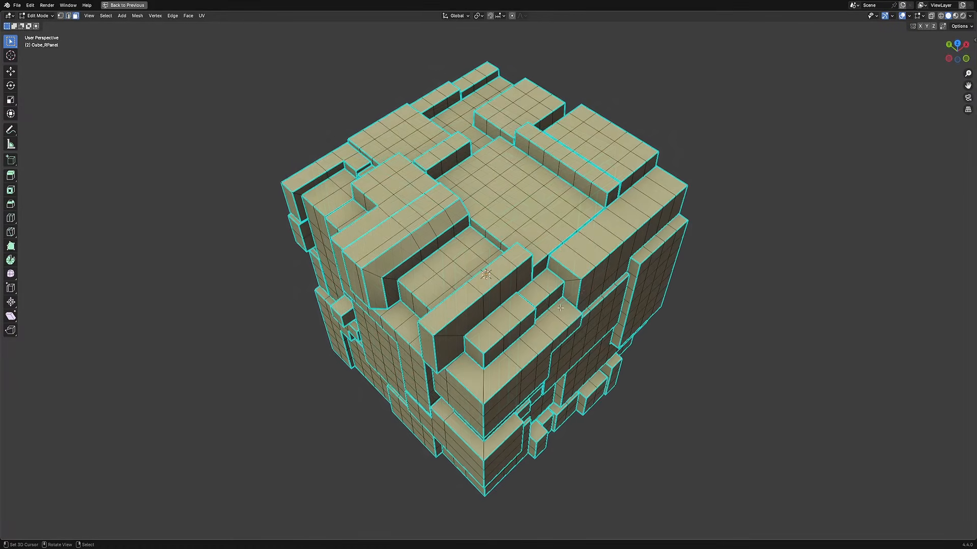
Select a face on the large top panel of Cube_RPanel and extend the selection to all its linked faces.
left_click(507, 201)
left_click(106, 16)
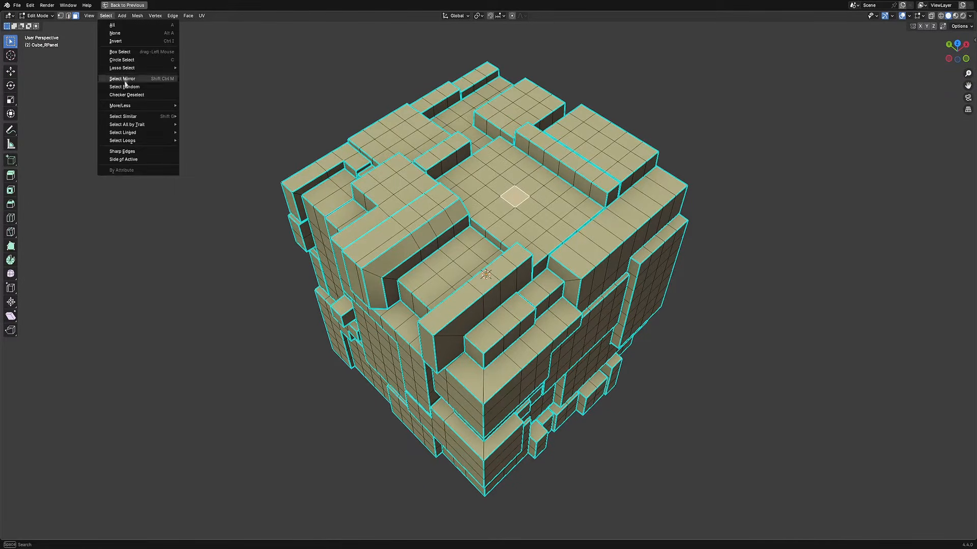
mouse_move(135, 132)
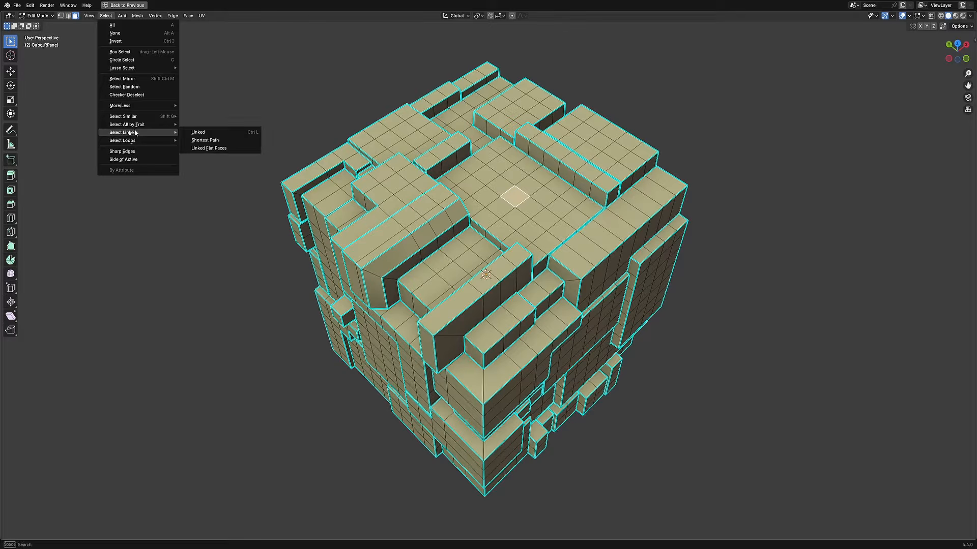
left_click(198, 133)
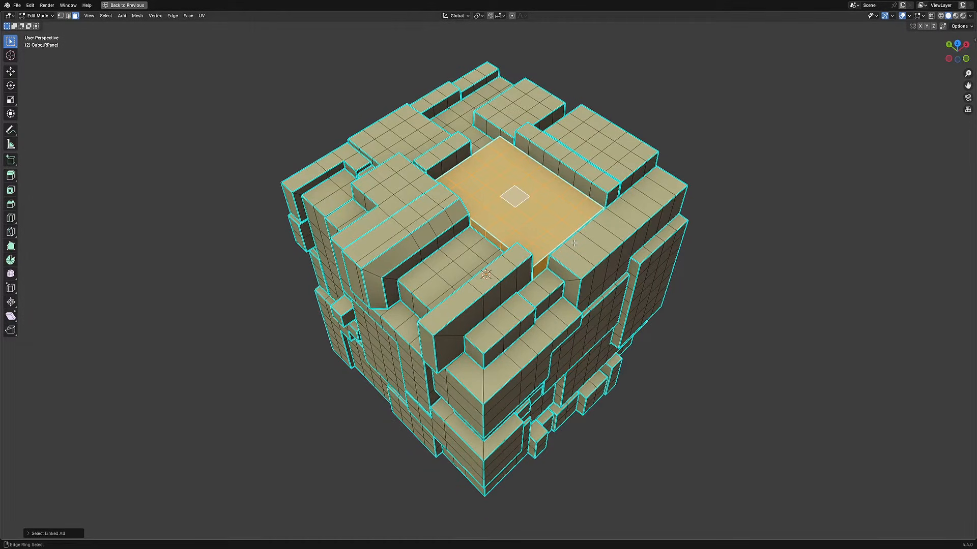
Try moving the selected linked top panel of Cube_RPanel and cancel the movement.
scroll(573, 243, "down", 1)
right_click(664, 193)
left_click(664, 194)
right_click(667, 152)
left_click(666, 154)
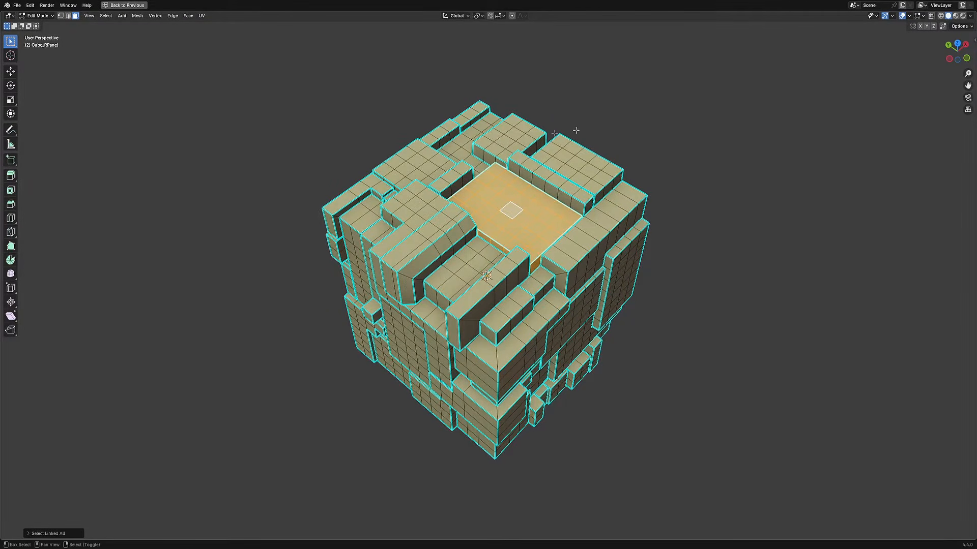
key("g")
right_click(534, 186)
Select another panel with Select Linked, try moving it, cancel the movement and clear the selection.
key("alt+a")
key("l")
key("g")
right_click(647, 217)
key("alt+a")
middle_click_drag(687, 254, 691, 264)
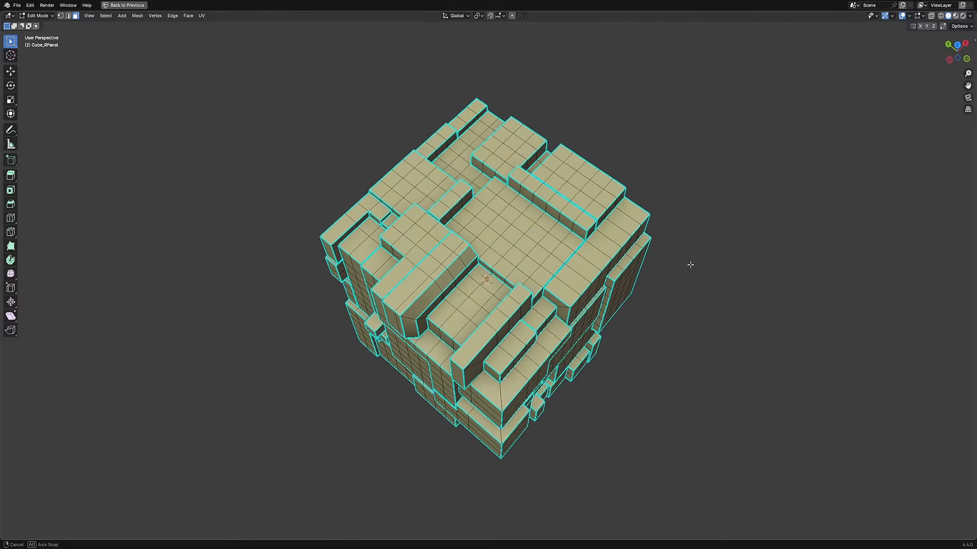
Switch Cube_RPanel to Object Mode and use Select Linked on the large top panel and its neighbouring block.
key("Tab")
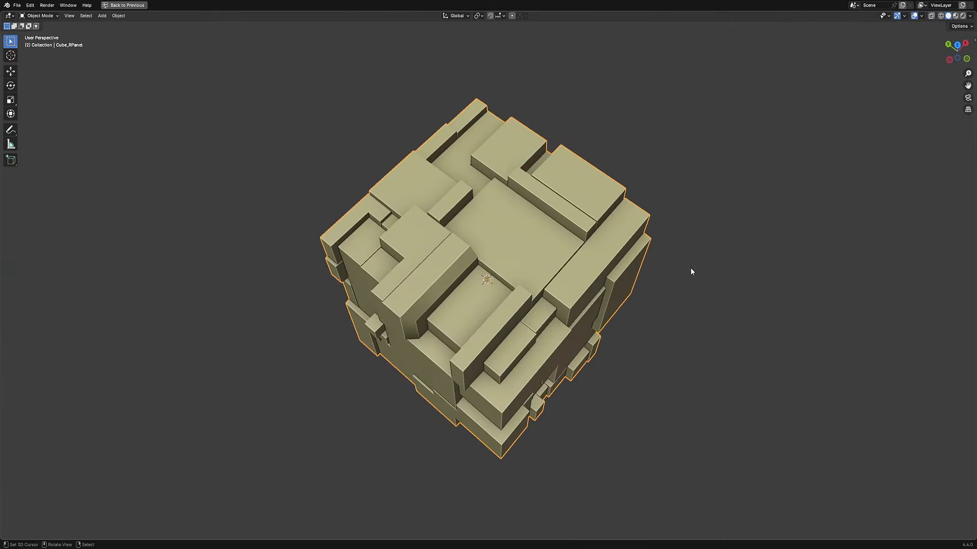
left_click(520, 252, "ctrl+shift")
left_click(589, 267, "ctrl+shift")
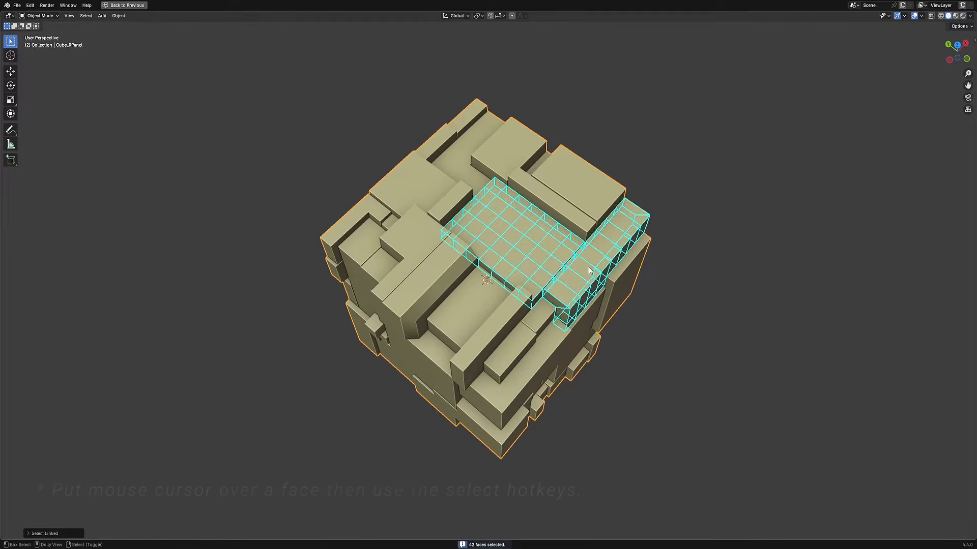
key("shift+l")
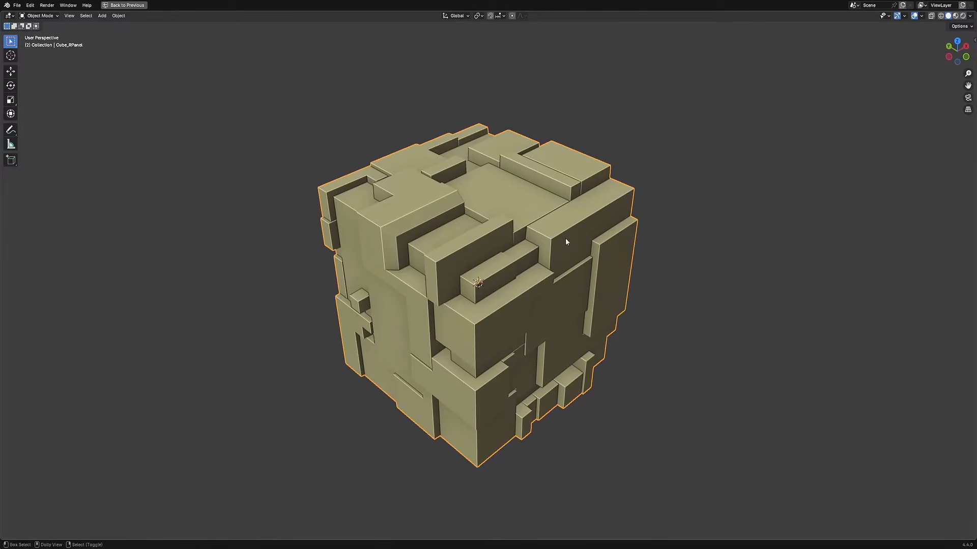
Run Select Linked on a raised block of Cube_RPanel in Object Mode and enable Delete Linked.
key("shift+l")
key("F9")
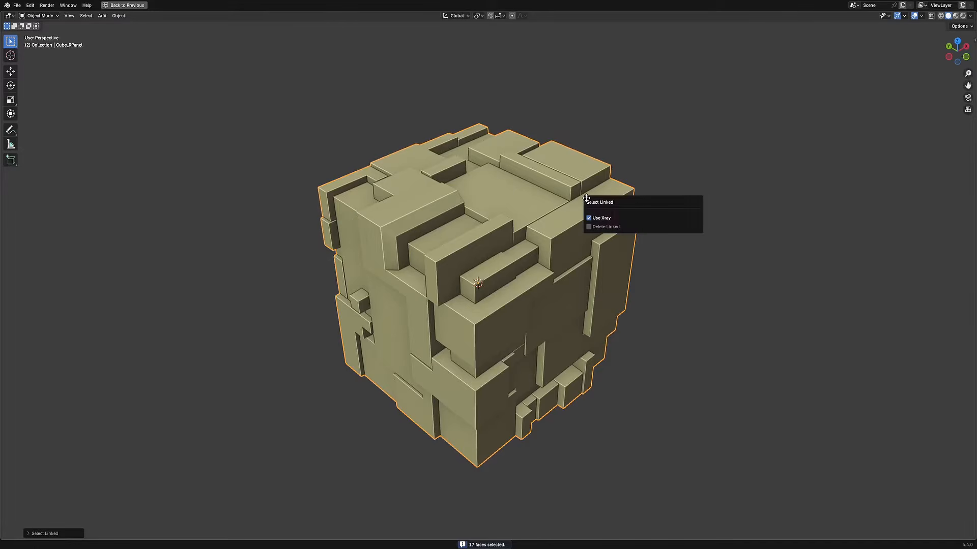
left_click_drag(587, 198, 605, 176)
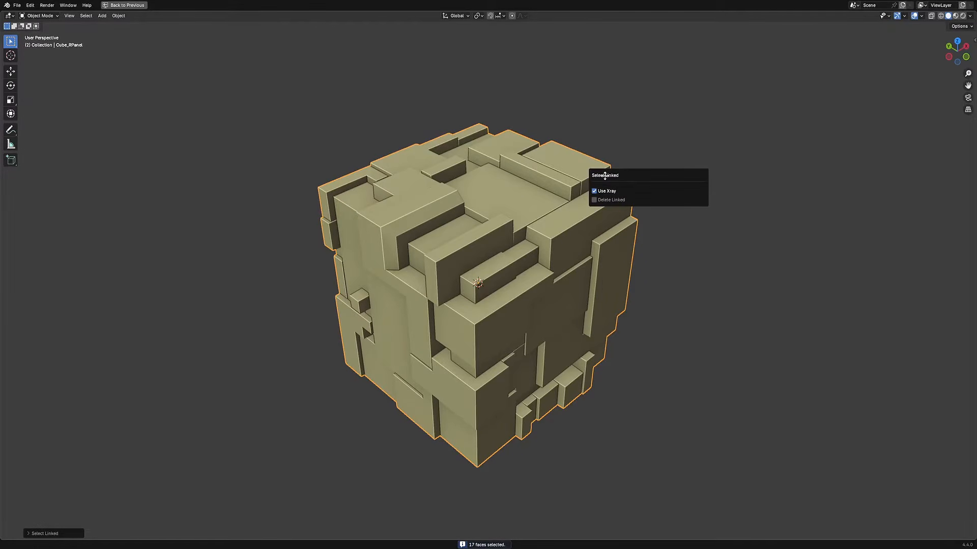
left_click(615, 201)
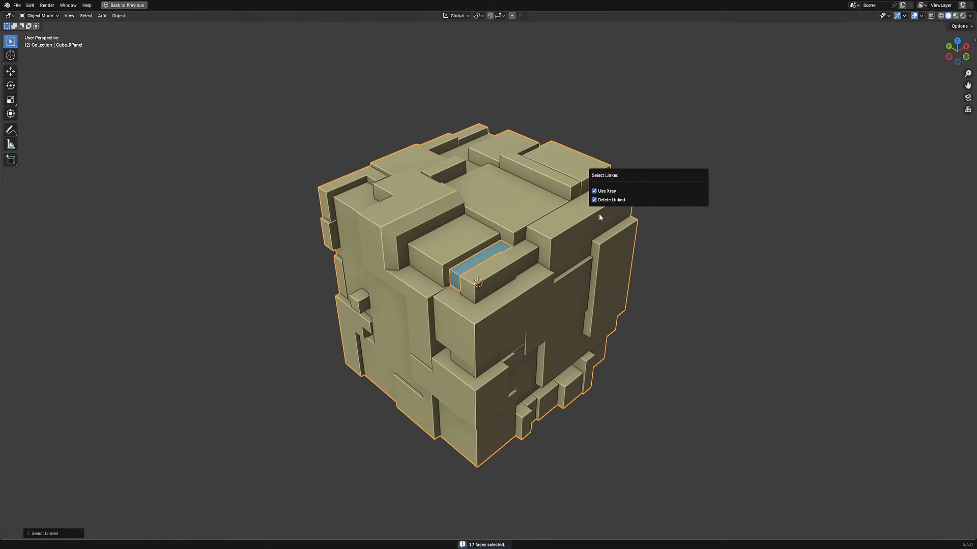
Try linked selection on another part of Cube_RPanel and undo the recent selection and deletion changes.
left_click(506, 315)
middle_click_drag(505, 316, 570, 317)
key("ctrl+shift+l")
key("ctrl+z")
key("ctrl+z")
key("ctrl+z")
key("ctrl+z")
key("ctrl+z")
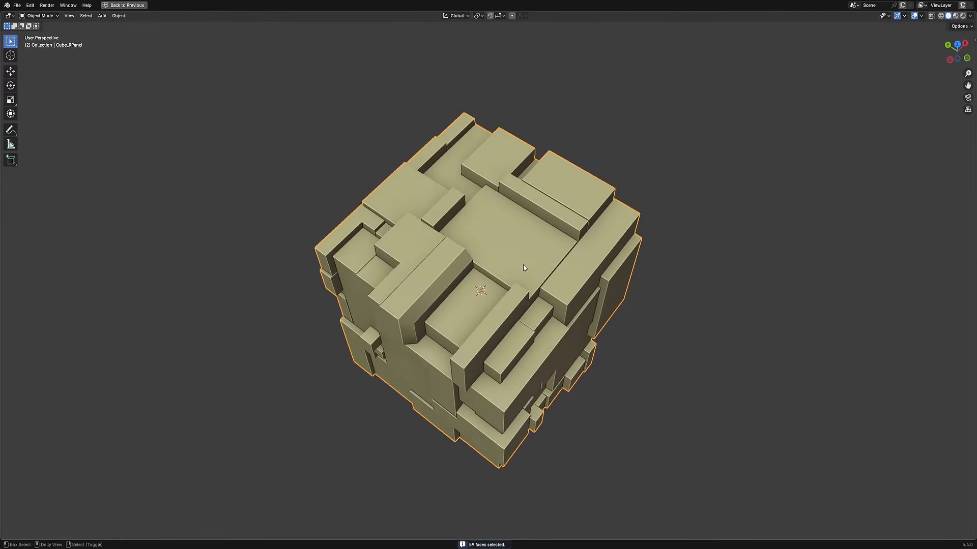
Remove the large top panel of Cube_RPanel using Select Linked with Use Xray and Delete Linked enabled.
key("l")
key("F9")
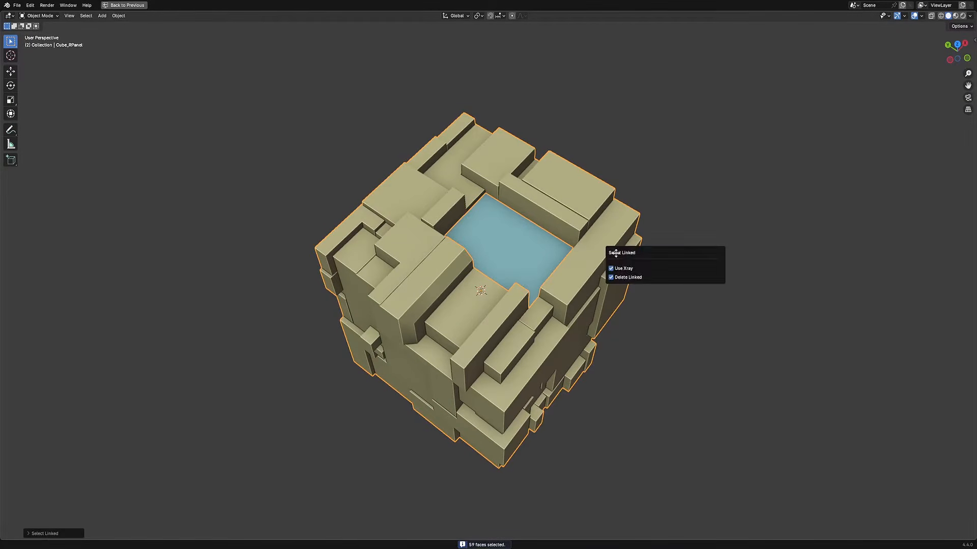
middle_click_drag(538, 315, 542, 298)
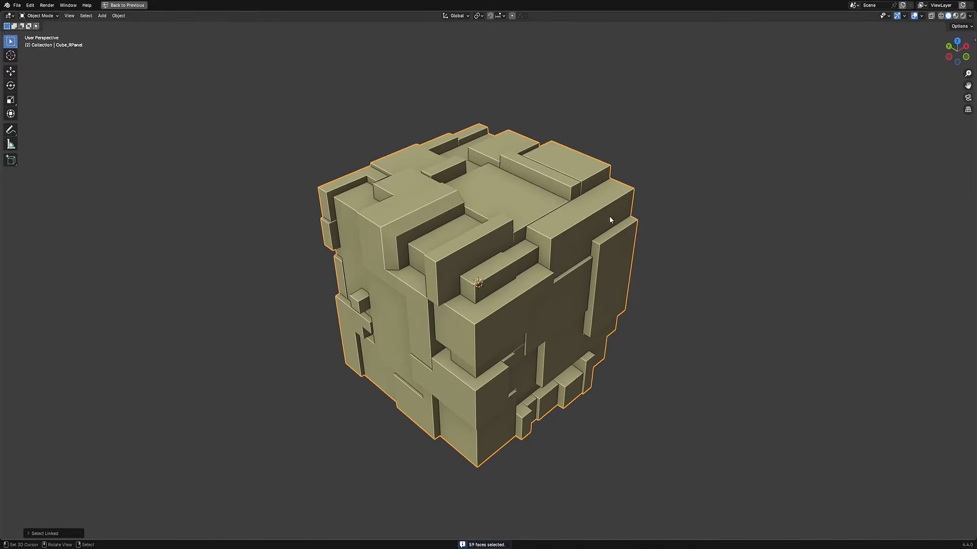
key("F9")
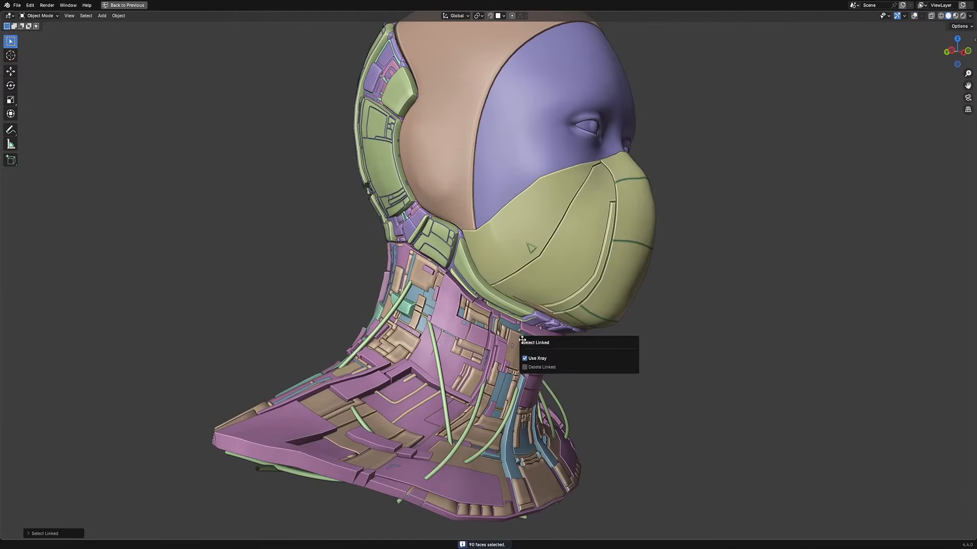
Use Select Linked around the neck of the head model and convert the RCables object with Convert To.
middle_click_drag(516, 399, 483, 329)
key("l")
key("l")
key("alt+shift+z")
right_click(483, 328)
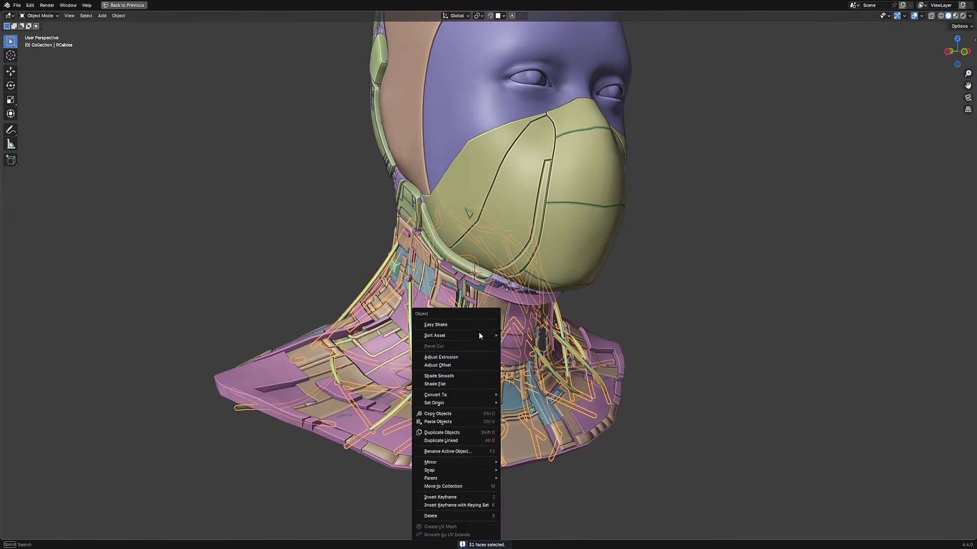
mouse_move(459, 395)
left_click(526, 400)
Preselect linked faces on the neck of the head model in Object Mode.
middle_click_drag(457, 375, 429, 331)
key("l")
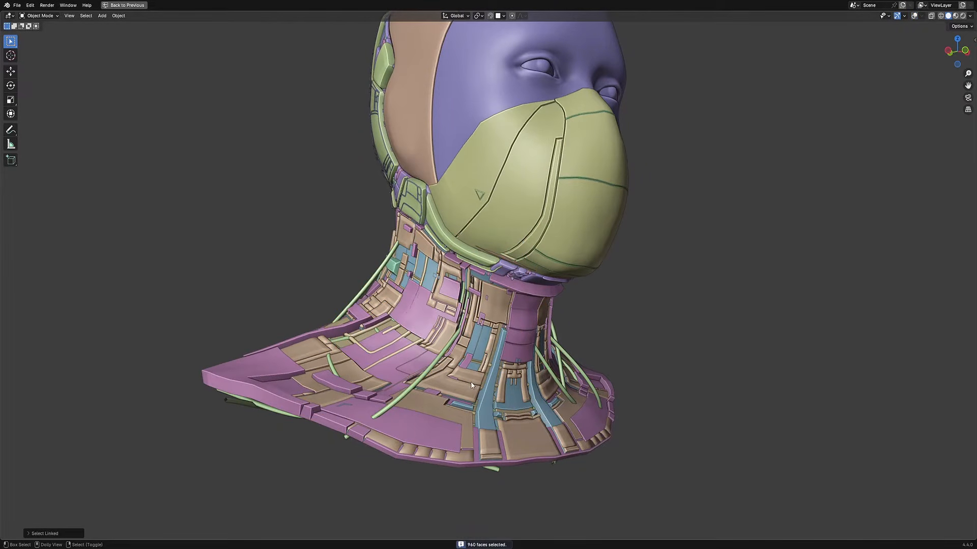
key("ctrl+shift+v")
left_click(477, 298)
left_click(441, 356)
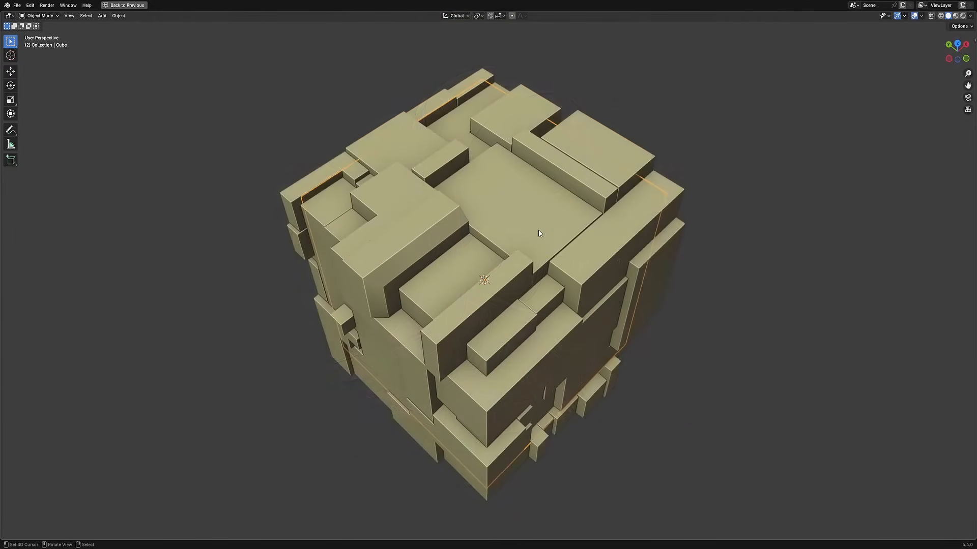
Switch Cube_RPanel to Edit Mode, select a face on the large top panel and add its coplanar faces with Select Similar.
left_click(538, 230)
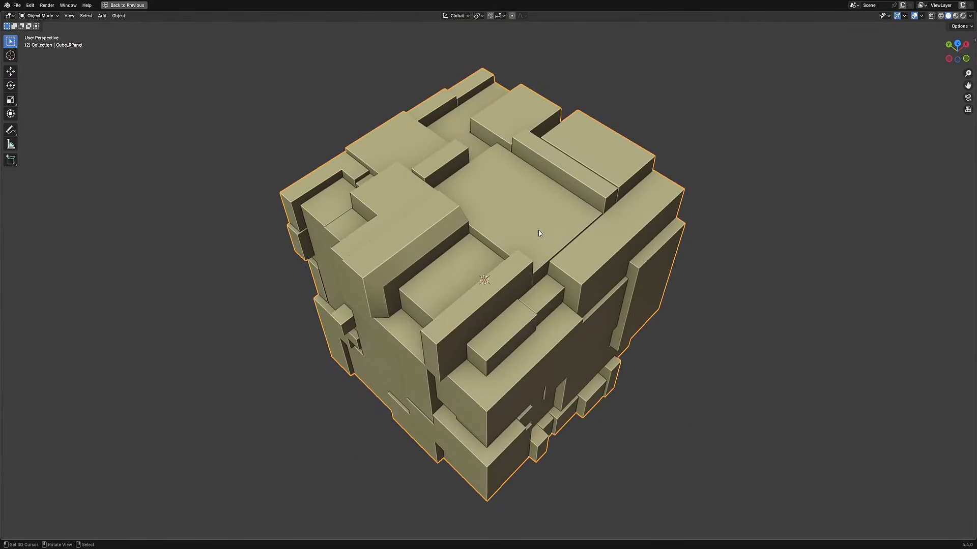
key("Tab")
left_click(496, 216)
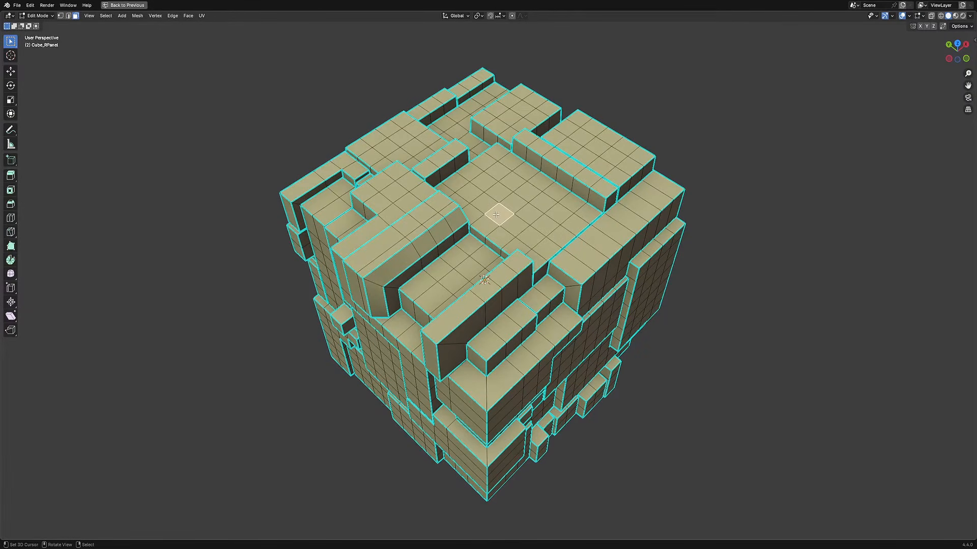
key("shift+g")
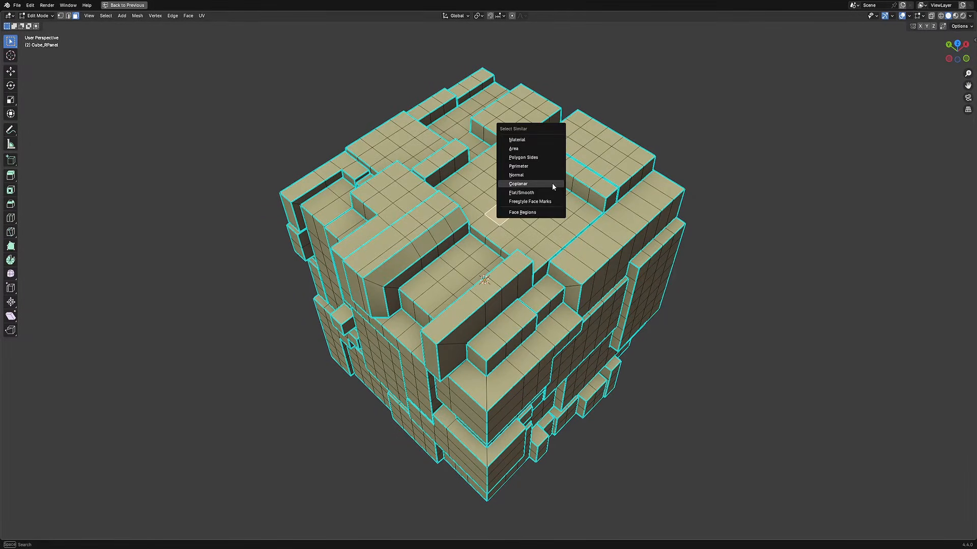
left_click(552, 185)
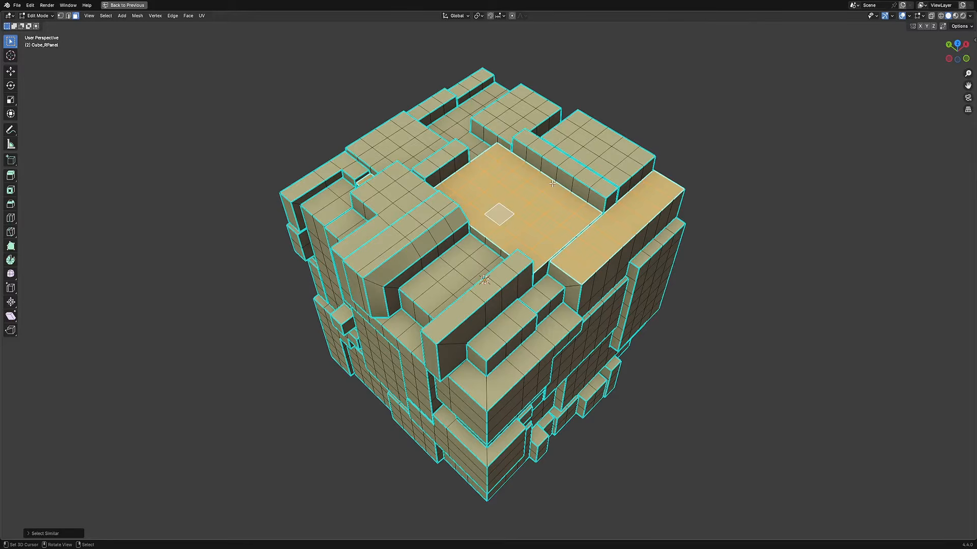
Raise the Select Similar threshold to include top faces at other heights, and return to Object Mode.
key("F9")
left_click_drag(698, 226, 732, 226)
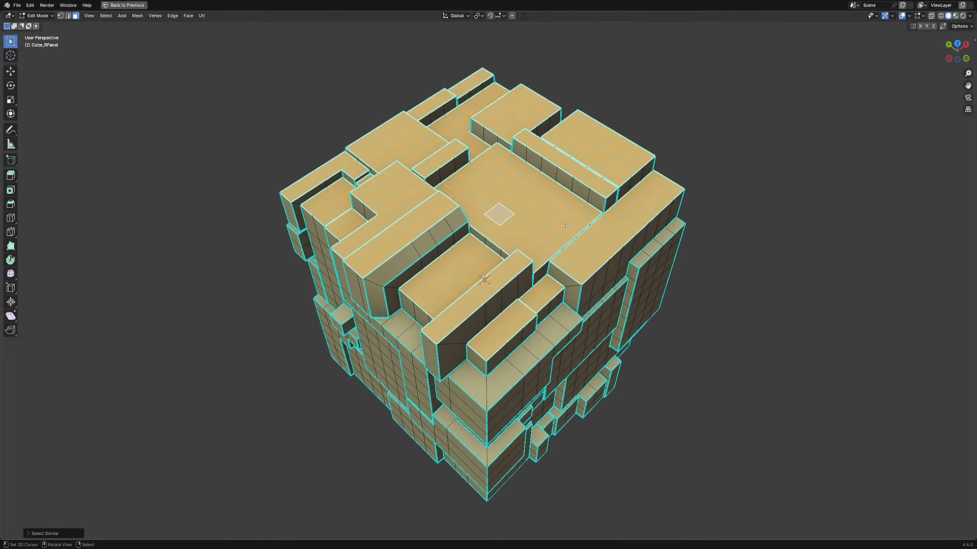
key("Tab")
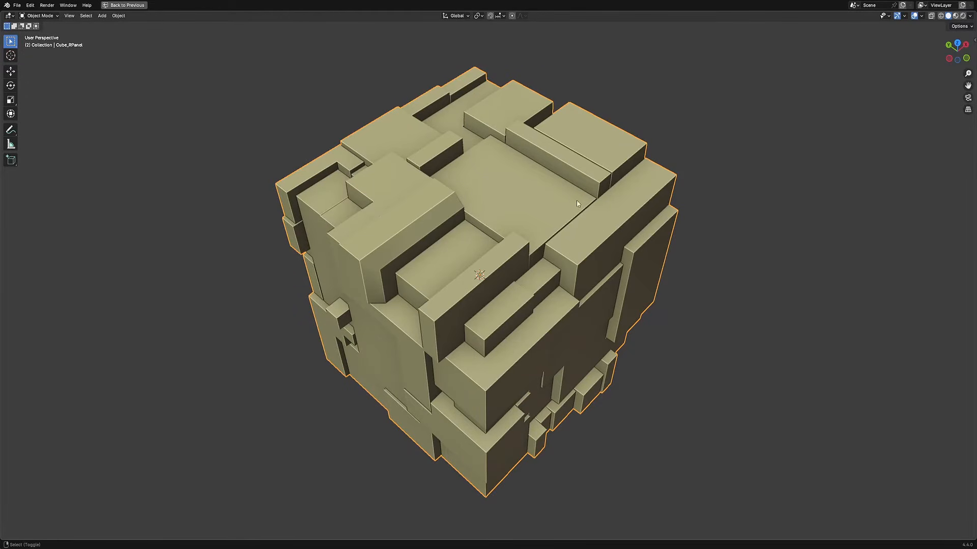
Preselect the coplanar top faces of Cube_RPanel with planar Select Linked and switch to Edit Mode.
key("Tab")
key("ctrl+l")
key("Tab")
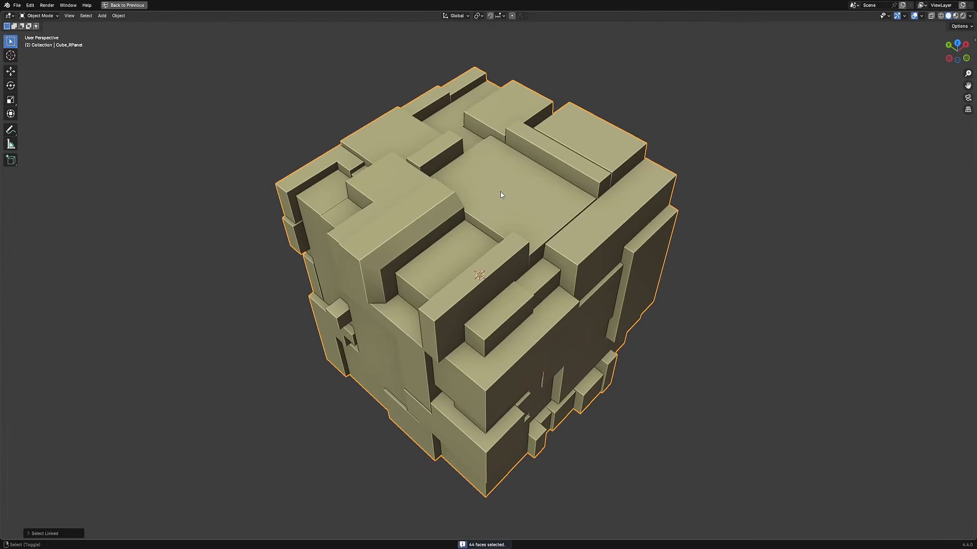
key("Tab")
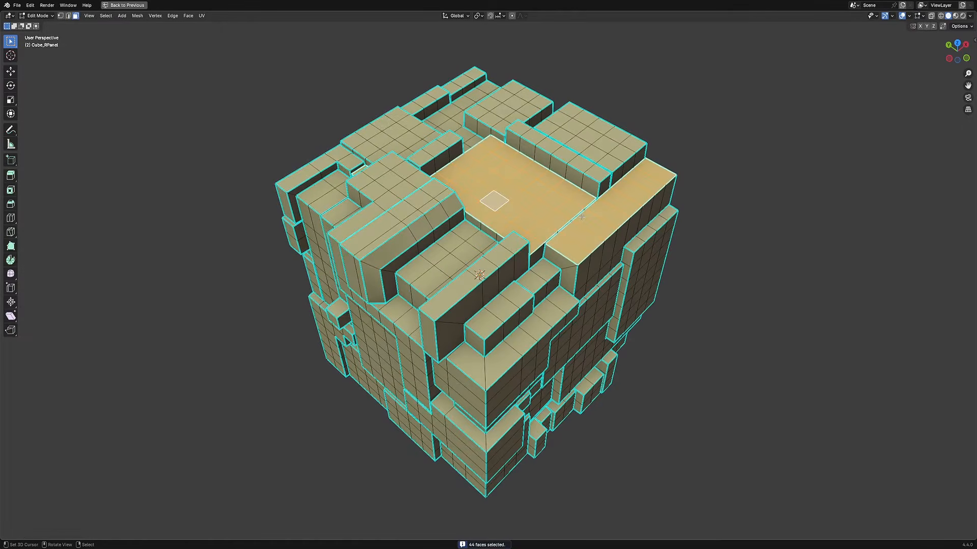
Clear the coplanar top faces, reselect them with Select Linked in Edit Mode, and raise its threshold to include top faces at other heights.
key("shift+l")
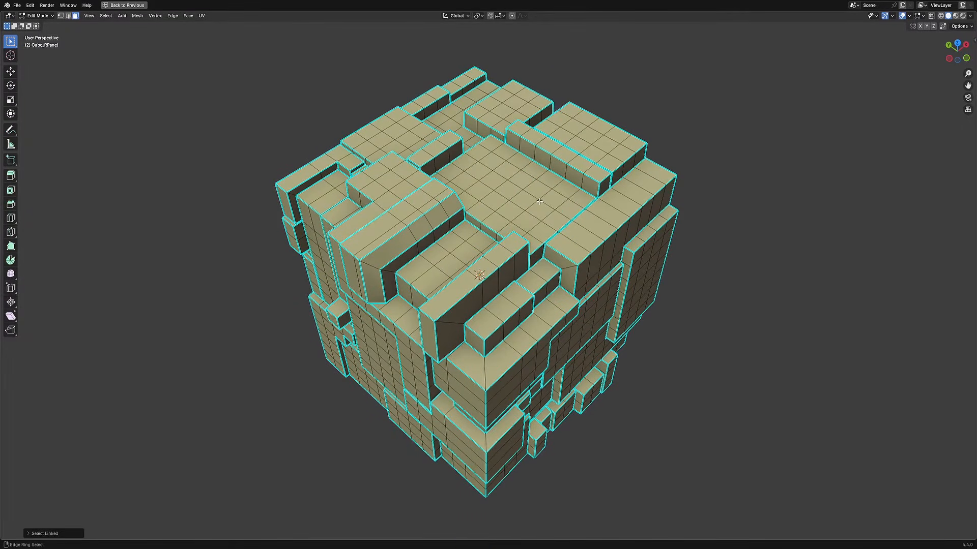
key("l")
key("F9")
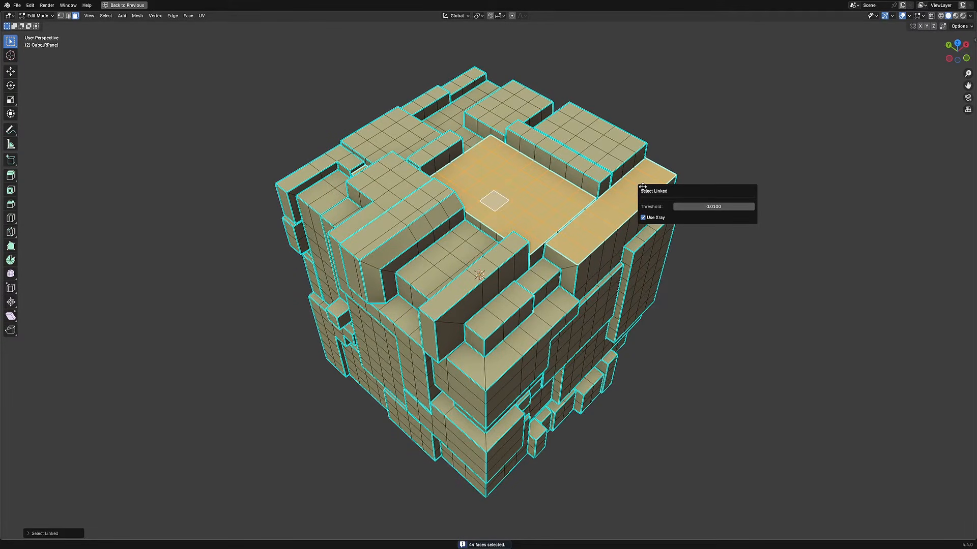
left_click_drag(690, 206, 768, 206)
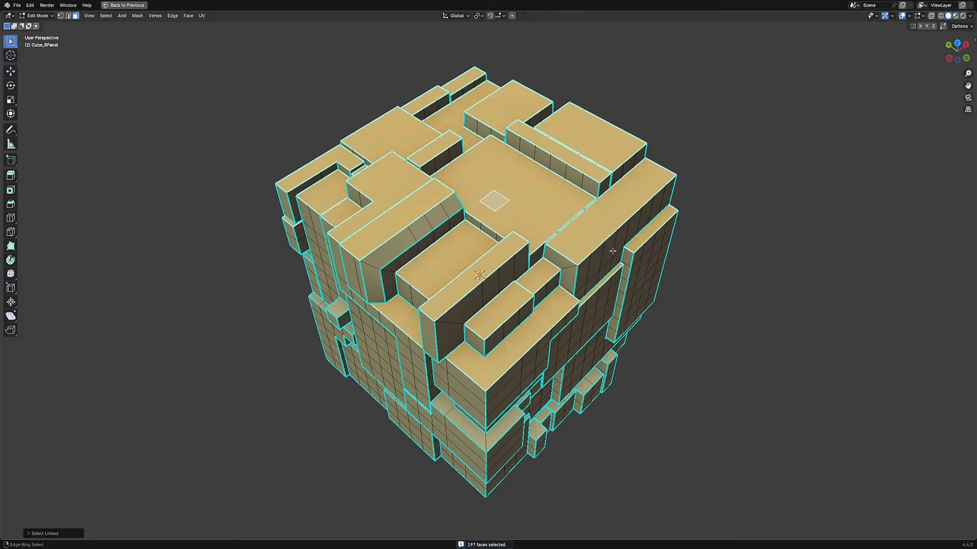
Return to Object Mode, preselect one side of the cube, and generate Random Panels with 0.0430 maximum depth, 91% panel amount and maximum panel size 50.
key("Tab")
middle_click_drag(613, 251, 551, 280)
scroll(552, 279, "down", 3)
middle_click_drag(458, 297, 504, 261)
key("shift+q")
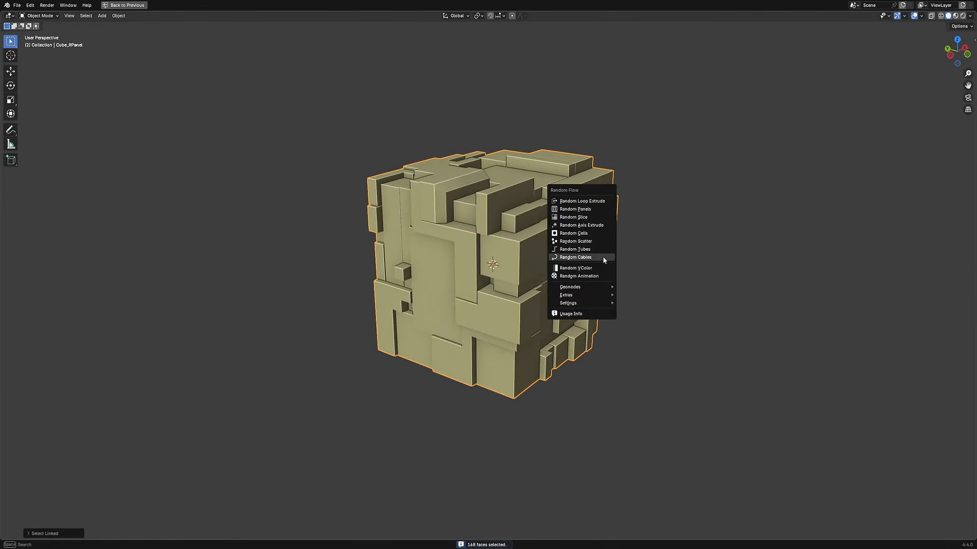
left_click(601, 210)
left_click_drag(690, 421, 709, 420)
left_click_drag(680, 308, 705, 308)
double_click(692, 318)
key("Return")
Preselect the parallel faces on the adjacent side of Cube_RPanel and generate Random Panels on them with more subdivision cuts.
middle_click_drag(519, 282, 459, 242)
left_click(499, 270)
left_click(428, 237)
left_click(427, 238, "ctrl+shift")
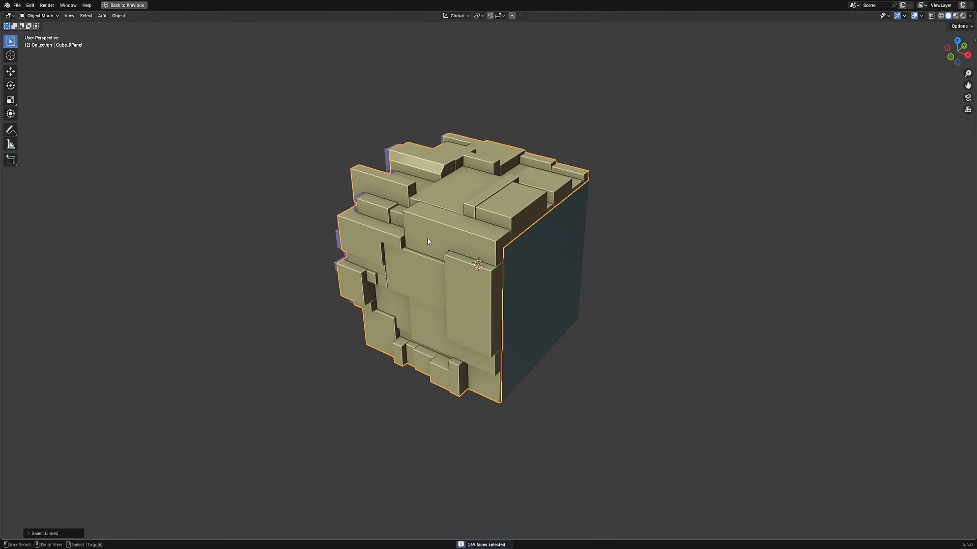
key("shift+q")
left_click(557, 239)
scroll(629, 401, "up", 2, "ctrl")
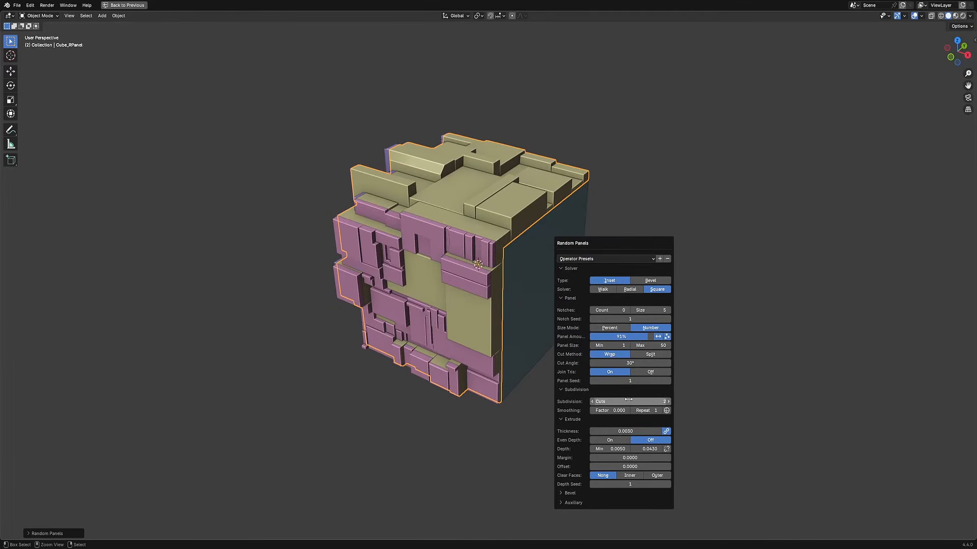
scroll(628, 402, "up", 2, "ctrl")
left_click(529, 254)
Preselect the top faces of Cube_RPanel at all heights and generate Random Panels on them with more subdivision cuts.
middle_click_drag(524, 239, 519, 274)
left_click(463, 231)
left_click(463, 231, "ctrl+shift")
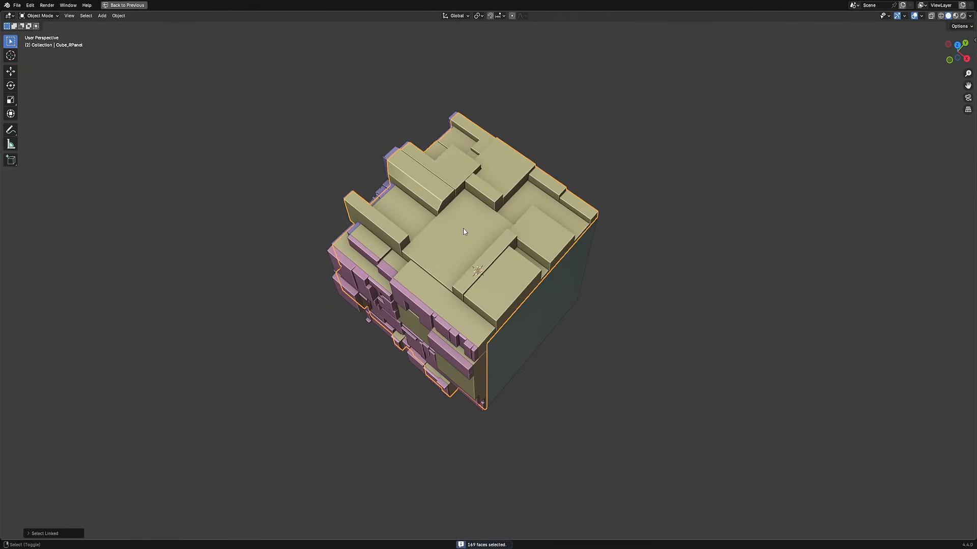
key("shift+q")
left_click(580, 232)
scroll(657, 391, "up", 2, "ctrl")
middle_click_drag(380, 283, 495, 280)
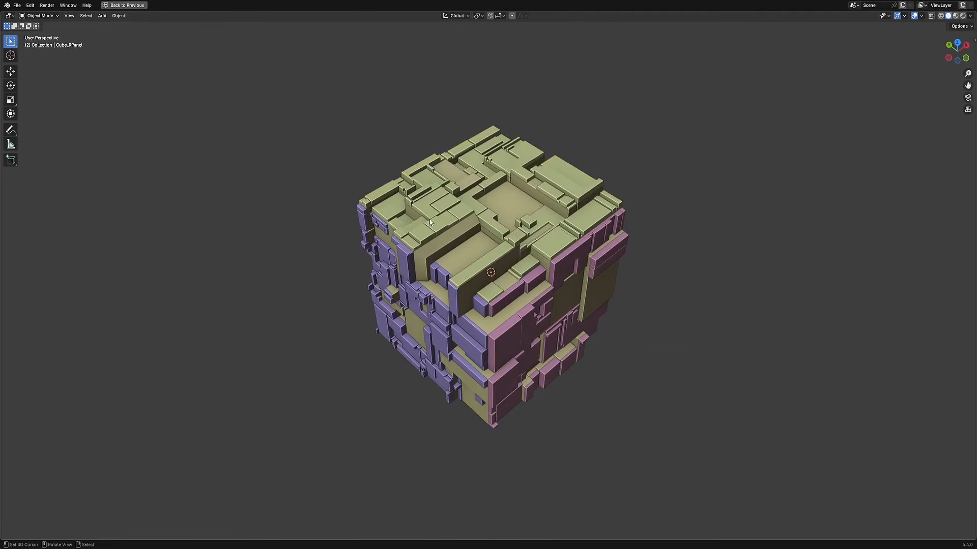
Select linked faces of the paneled cube in Edit Mode and generate another set of Random Panels from them in Object Mode.
right_click(447, 249)
key("Tab")
key("ctrl+l")
key("Tab")
key("shift+q")
left_click(625, 226)
scroll(684, 368, "up", 1, "ctrl")
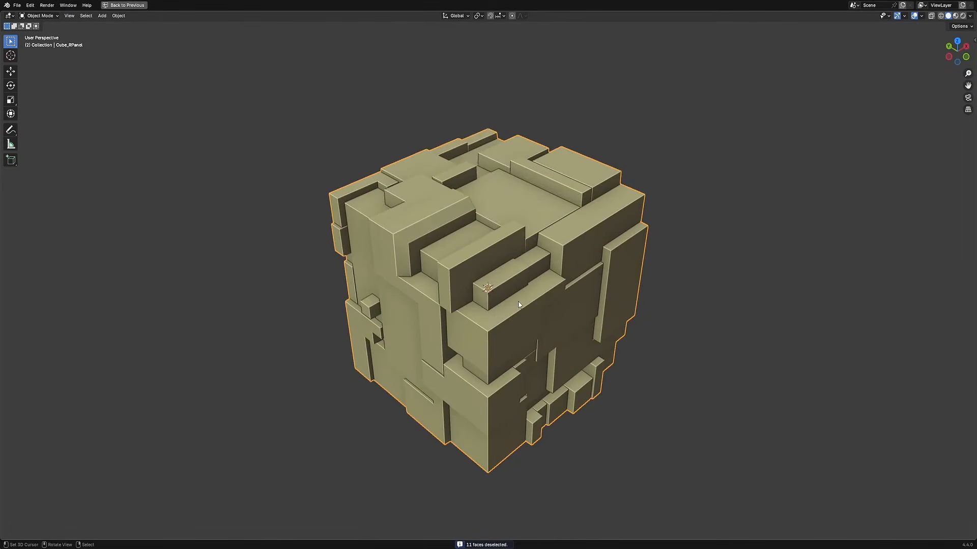
Select all faces of Cube_RPanel in Edit Mode, clear the selection, and return to Object Mode.
scroll(520, 299, "down", 2)
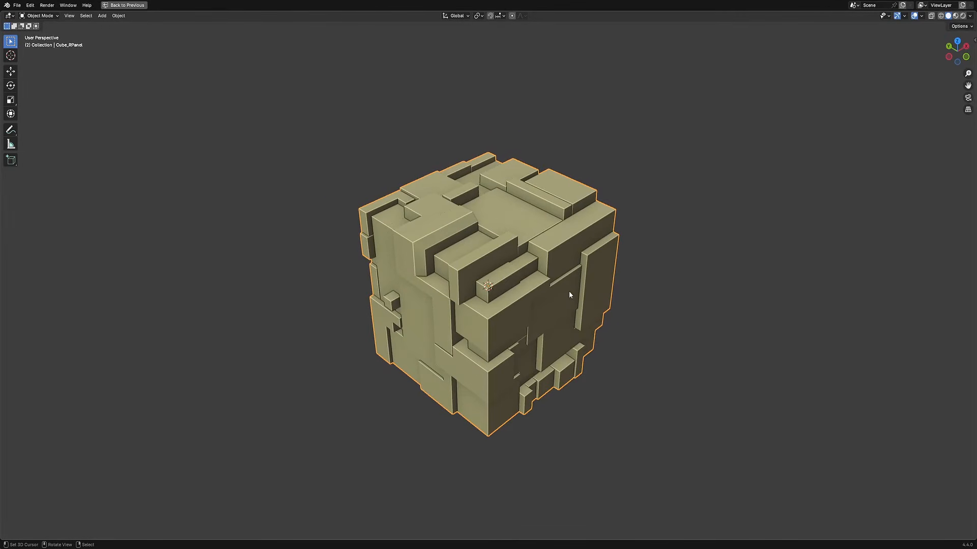
key("Tab")
key("a")
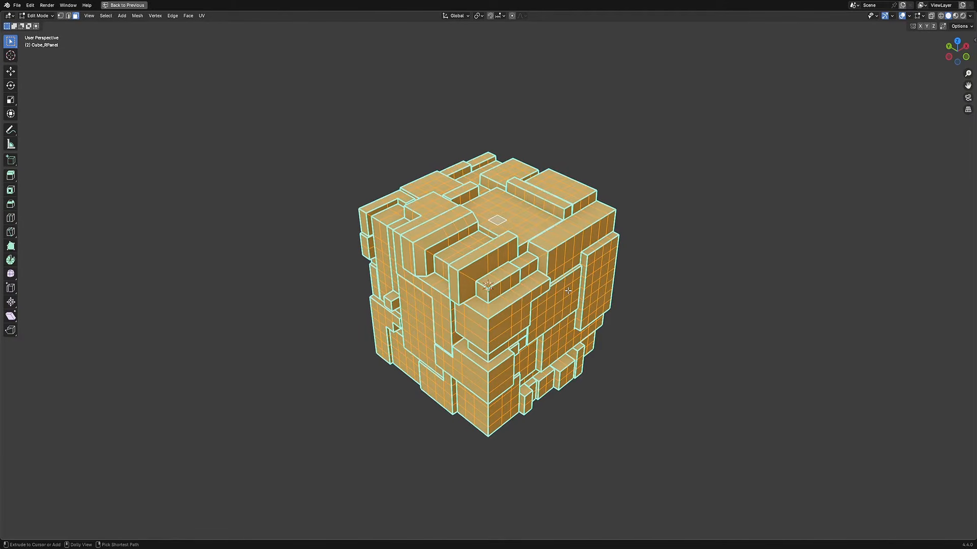
key("alt+a")
key("Tab")
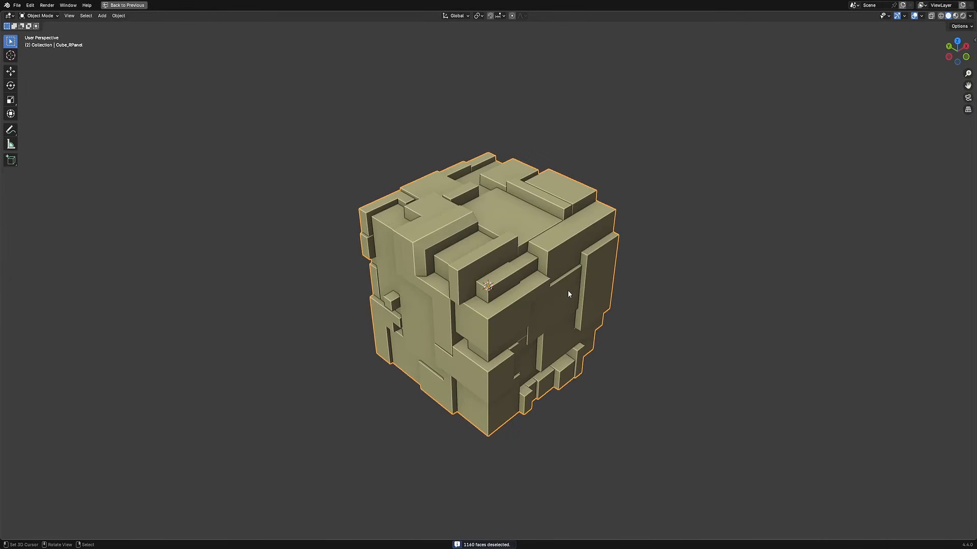
Select all faces of Cube_RPanel again, clear the preselection from Object Mode, and check it in Edit Mode.
key("Tab")
key("a")
key("Tab")
key("Tab")
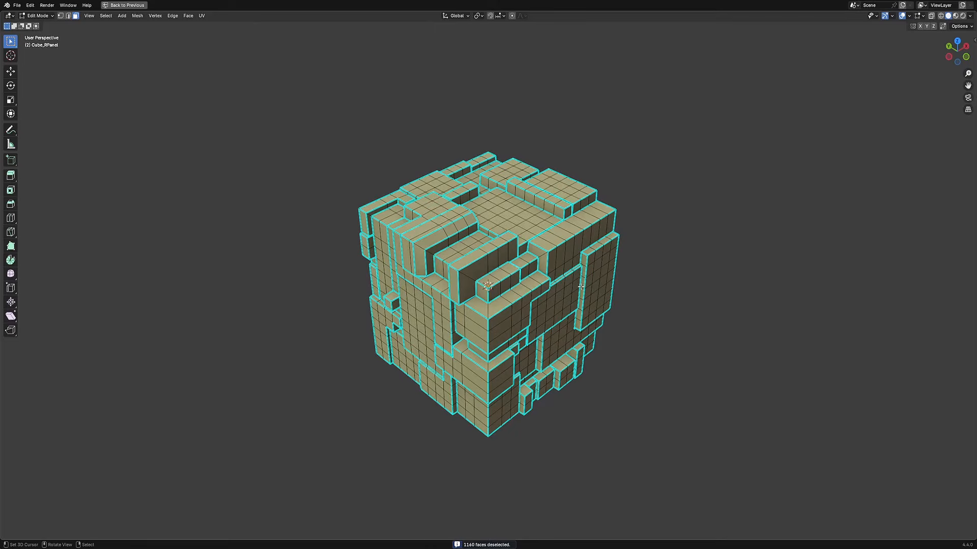
key("Tab")
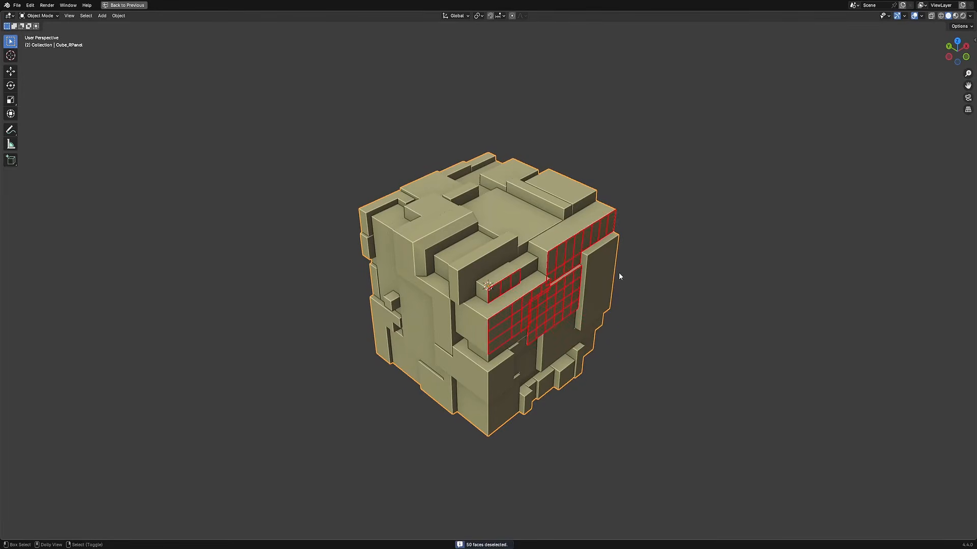
Preselect linked faces on one side of Cube_RPanel in Object Mode and generate Random Panels on them, adjusting the subdivision cuts.
key("l")
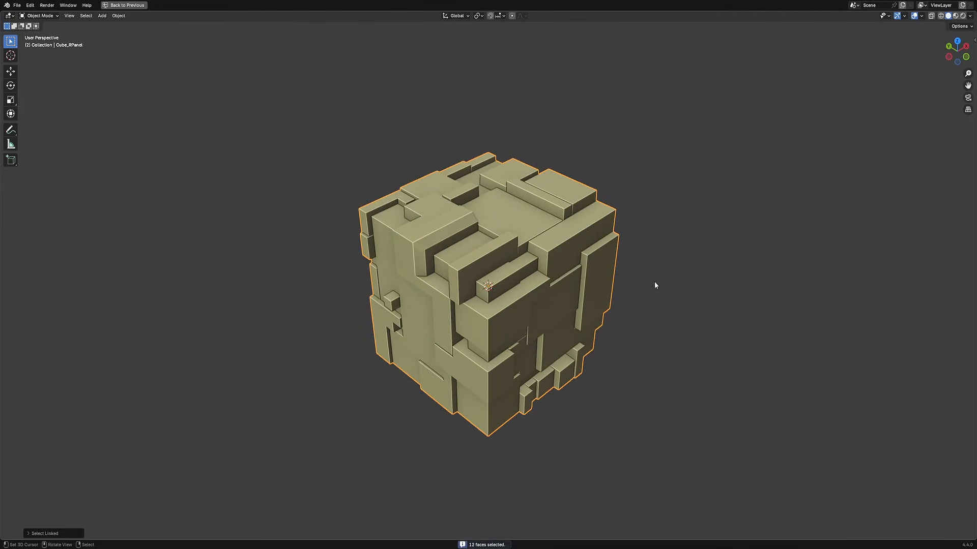
middle_click_drag(654, 285, 643, 249)
key("shift+q")
left_click(626, 139)
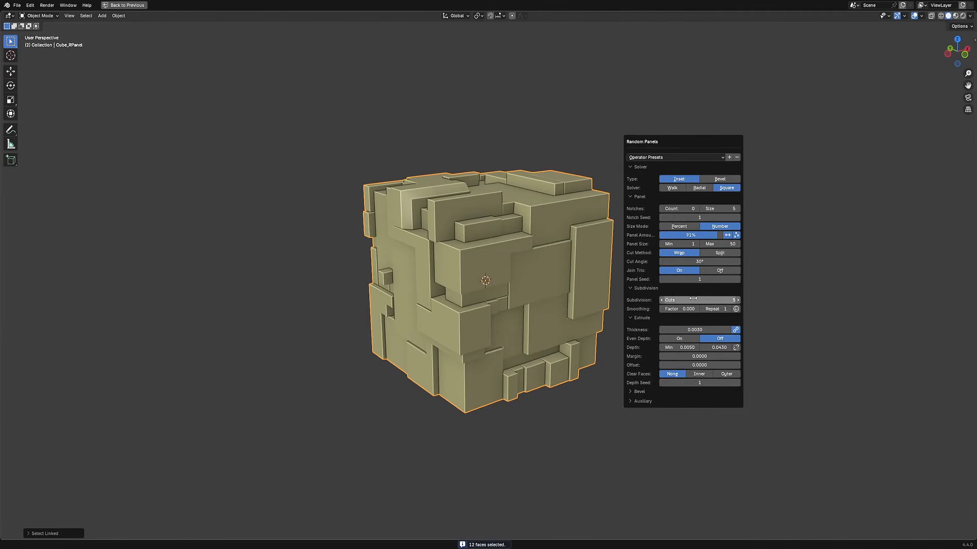
scroll(693, 298, "down", 2, "ctrl")
Clear the previous preselection, preselect other linked panel faces on the same side, and generate Random Panels with more subdivision cuts.
key("alt+a")
key("l")
key("shift+l")
key("shift+l")
key("shift+q")
left_click(664, 253)
scroll(717, 414, "up", 6, "ctrl")
scroll(717, 414, "up", 1, "ctrl")
Clear the preselection again, preselect the remaining panel faces on that side, and generate Random Panels with 1 subdivision cut.
key("shift+l")
key("alt+a")
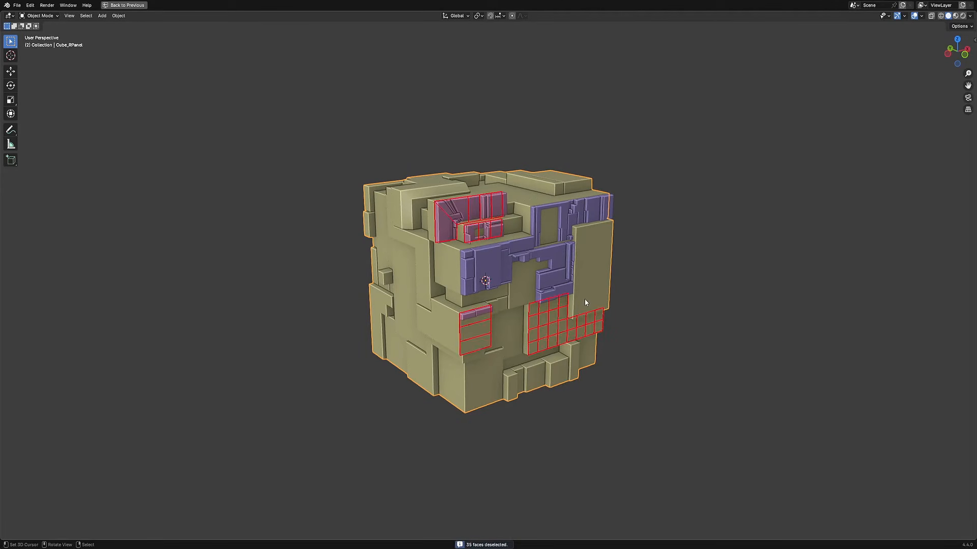
key("l")
key("shift+l")
key("shift+l")
key("shift+q")
left_click(655, 292)
scroll(720, 439, "up", 1, "ctrl")
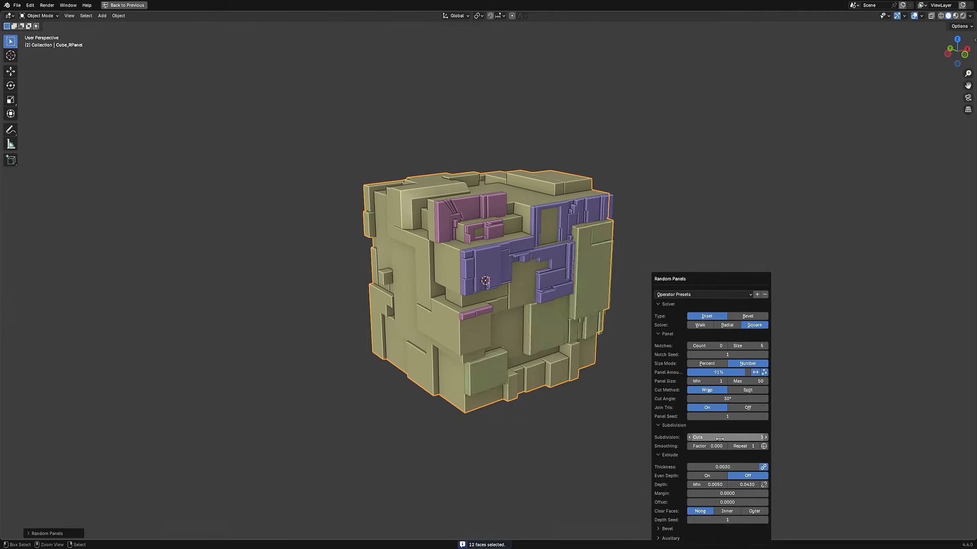
middle_click_drag(557, 311, 569, 331)
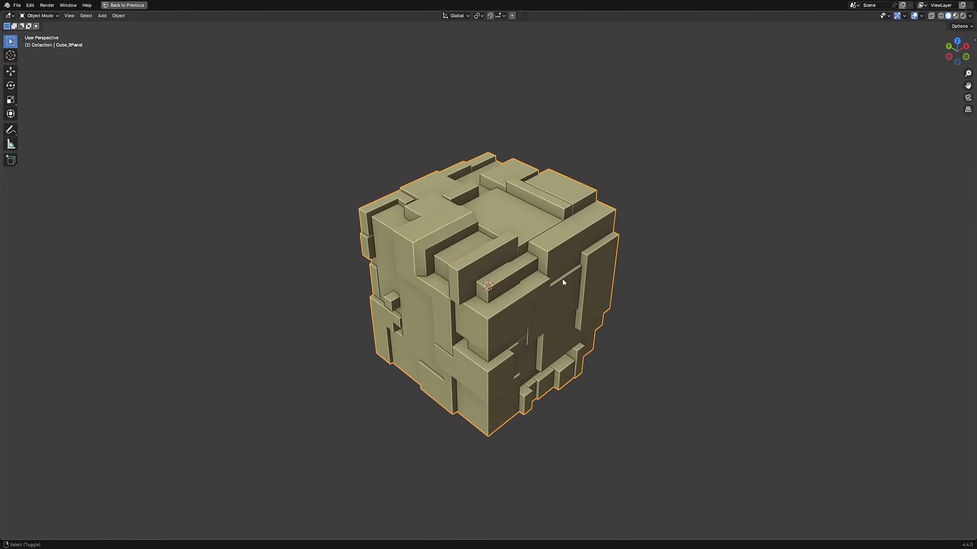
Preselect all faces of the plain Cube_RPanel in Object Mode, switch to Edit Mode, and deselect them all.
key("shift+l")
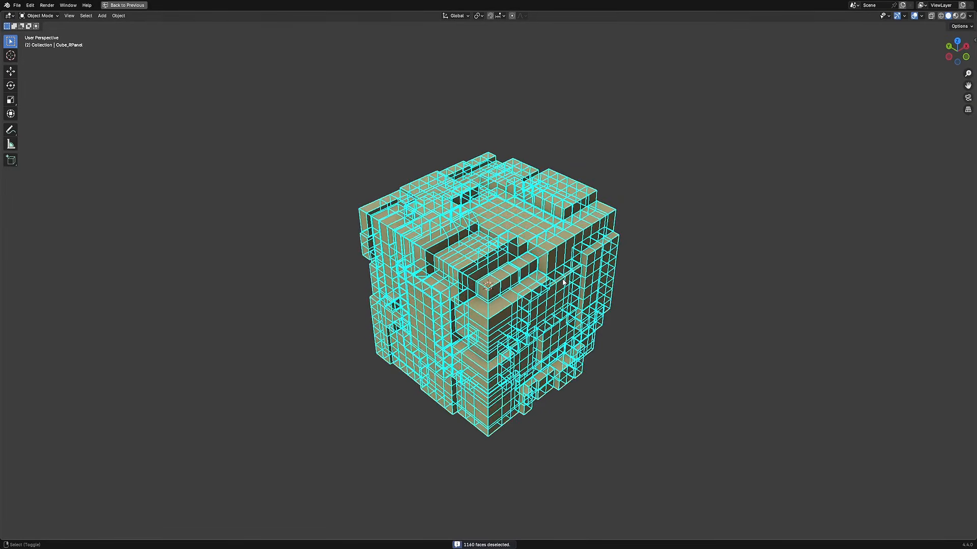
key("Tab")
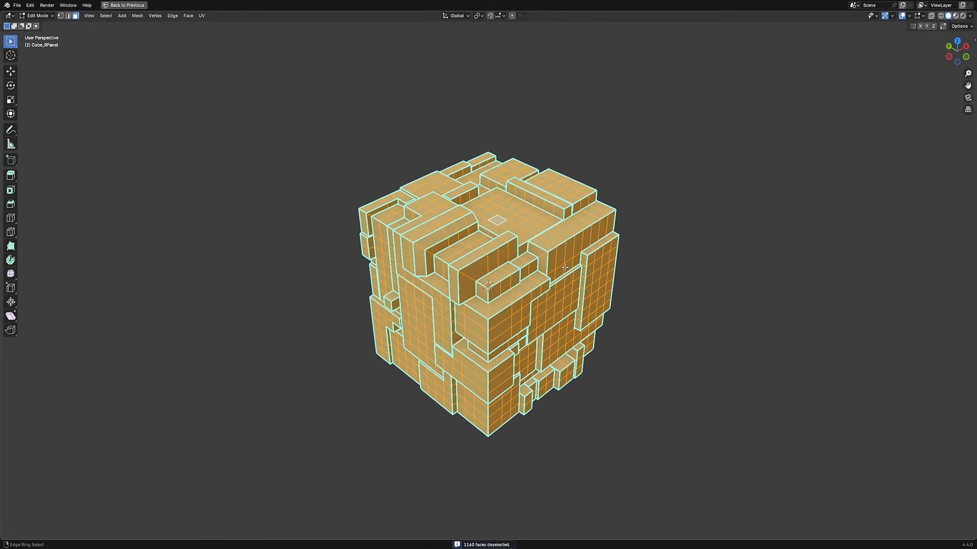
key("ctrl+i")
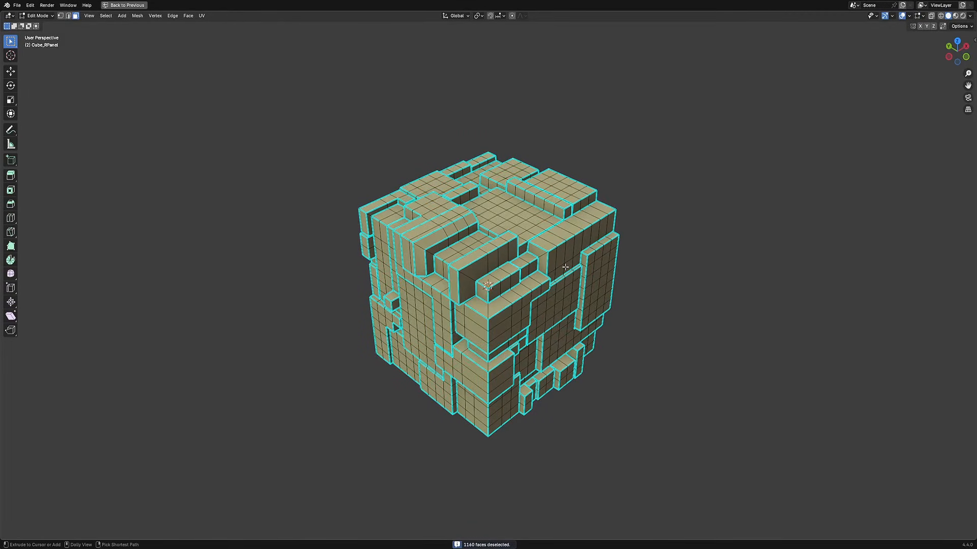
Select every face, return to Object Mode, and generate Random Panels over the whole cube.
key("a")
key("Tab")
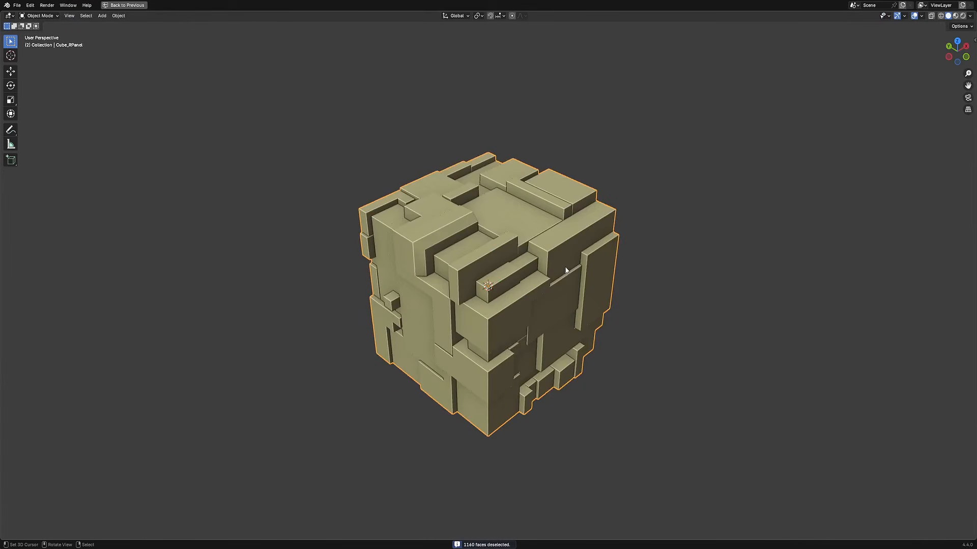
key("shift+alt+q")
left_click(615, 256)
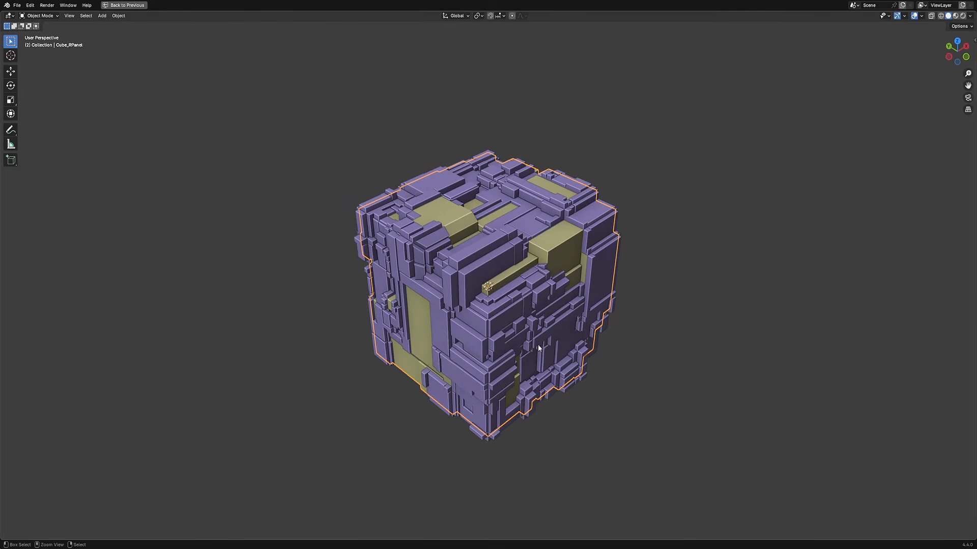
Enable the Clear Selection option in the Random Flow settings.
key("shift+alt+r")
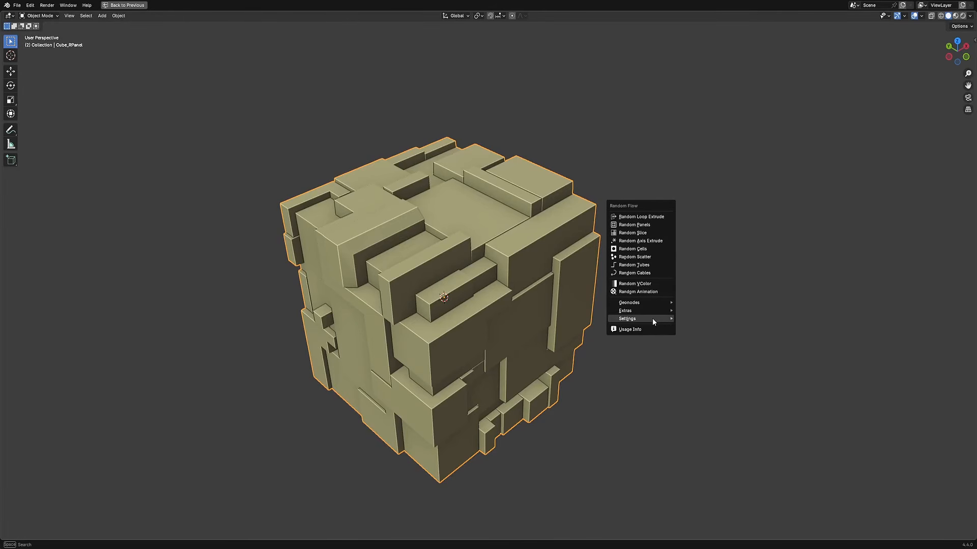
mouse_move(652, 319)
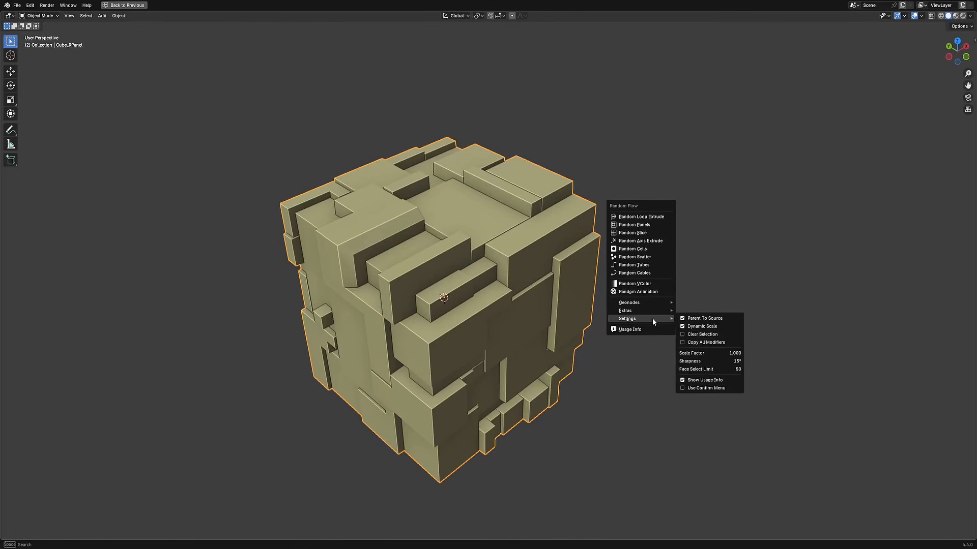
left_click(695, 335)
Preselect several panels on one side of the cube and generate Random Panels with the Split cut method and more subdivision cuts.
middle_click_drag(501, 321, 490, 269)
key("shift+l")
key("shift+l")
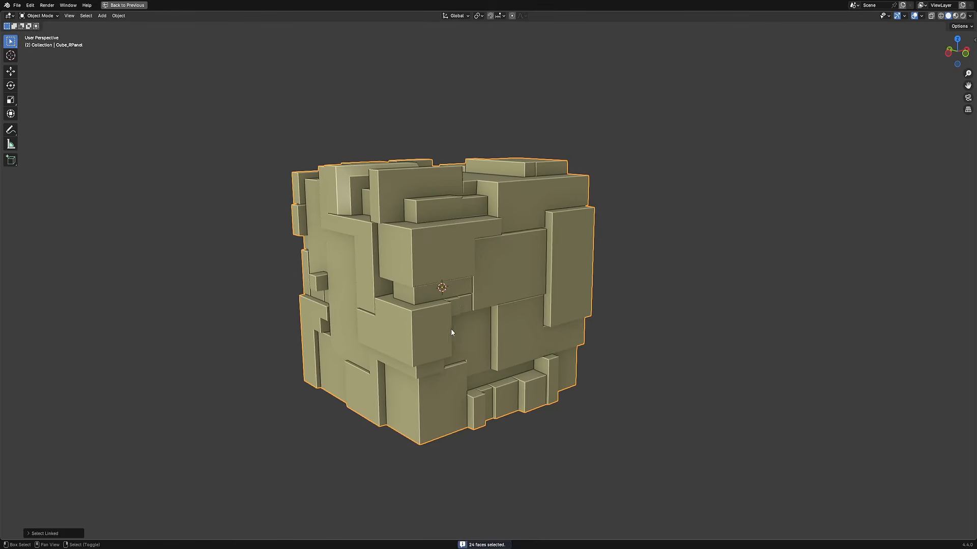
key("shift+q")
left_click(553, 215)
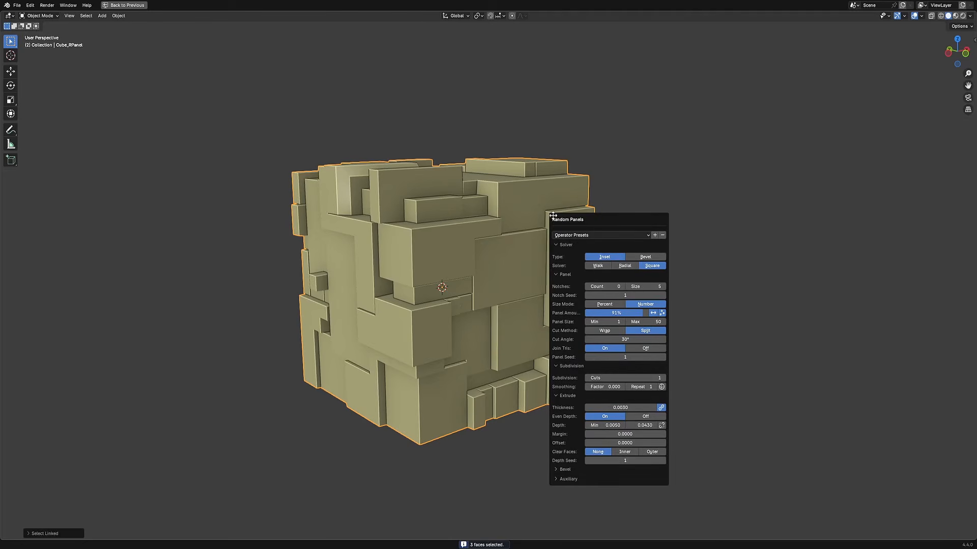
left_click_drag(645, 379, 674, 379)
Preselect further linked panels on the same side and generate Random Panels on them with 6 subdivision cuts.
middle_click_drag(629, 386, 462, 337)
key("shift+l")
key("shift+l")
key("shift+l")
key("shift+l")
key("shift+q")
left_click(620, 255)
scroll(686, 416, "up", 2, "ctrl")
scroll(686, 416, "up", 3, "ctrl")
Preselect linked panels on the adjacent side of the cube and run Random Panels on them with 6 subdivision cuts.
middle_click_drag(346, 262, 453, 292)
key("shift+l")
key("shift+l")
key("shift+l")
key("shift+q")
left_click(623, 243)
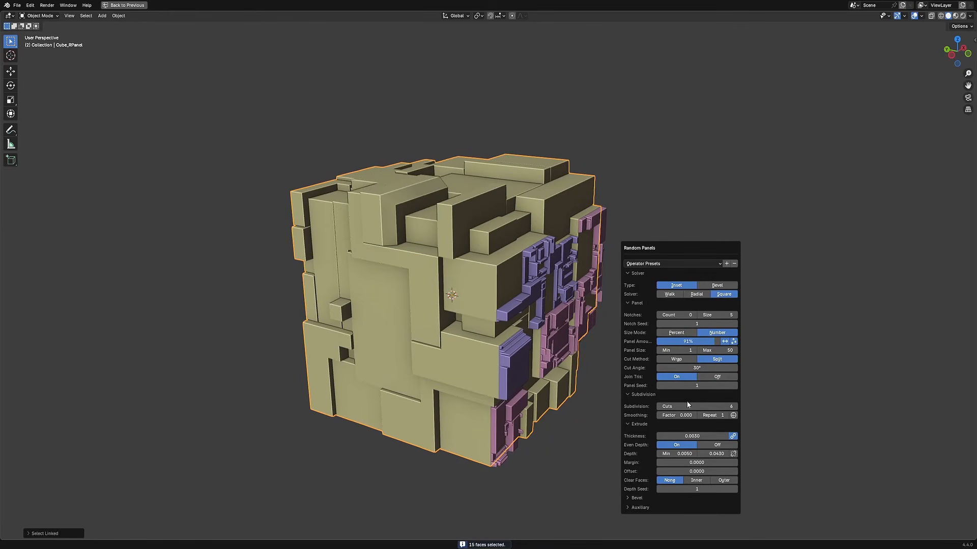
mouse_move(558, 337)
middle_mouse_down()
mouse_move(542, 343)
mouse_move(563, 326)
middle_mouse_up()
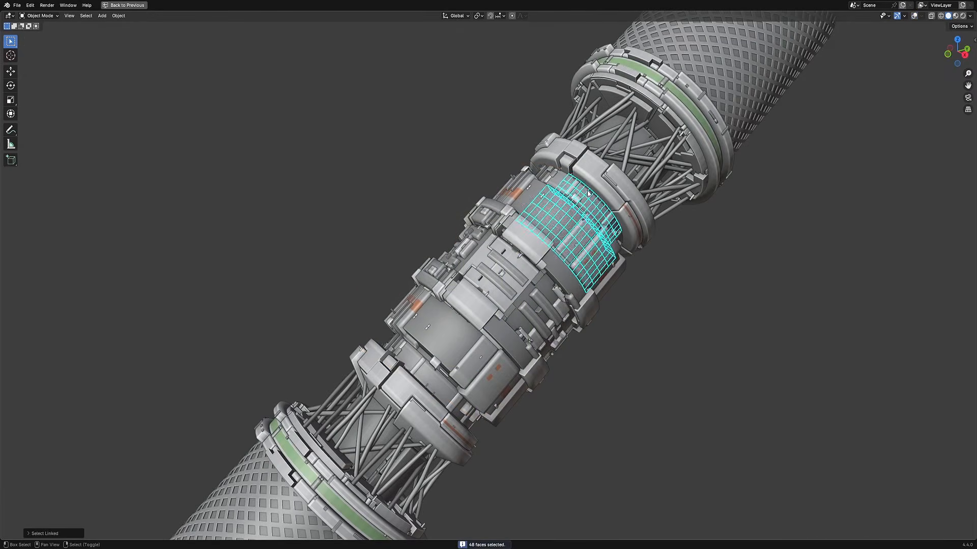
Preselect the linked faces of the curved sections on the mechanical cylinder model and run Random Loop Extrude on them.
key("shift+l")
key("shift+l")
right_click(664, 273)
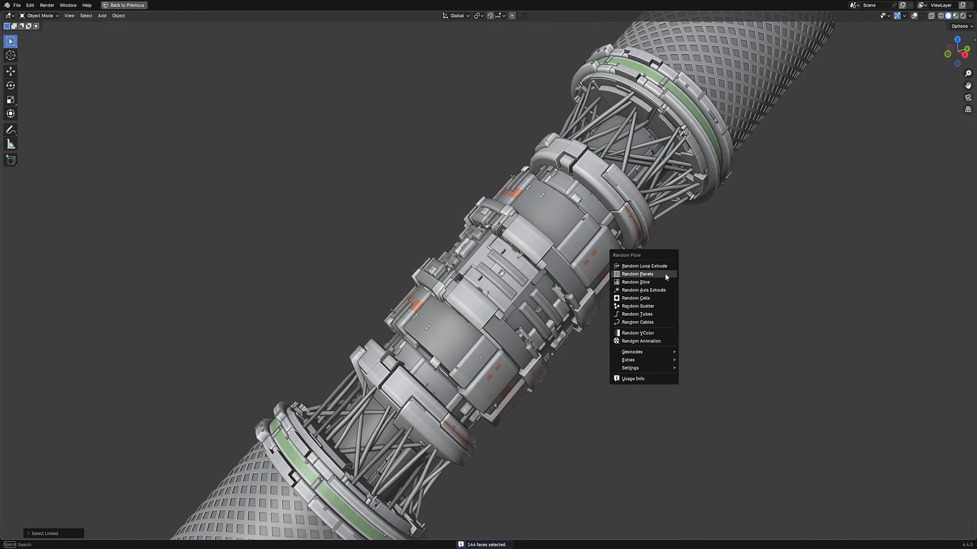
left_click(665, 264)
Apply an operator preset to the Random Loop Extrude and increase its subdivision cuts.
left_click(707, 224)
left_click(709, 267)
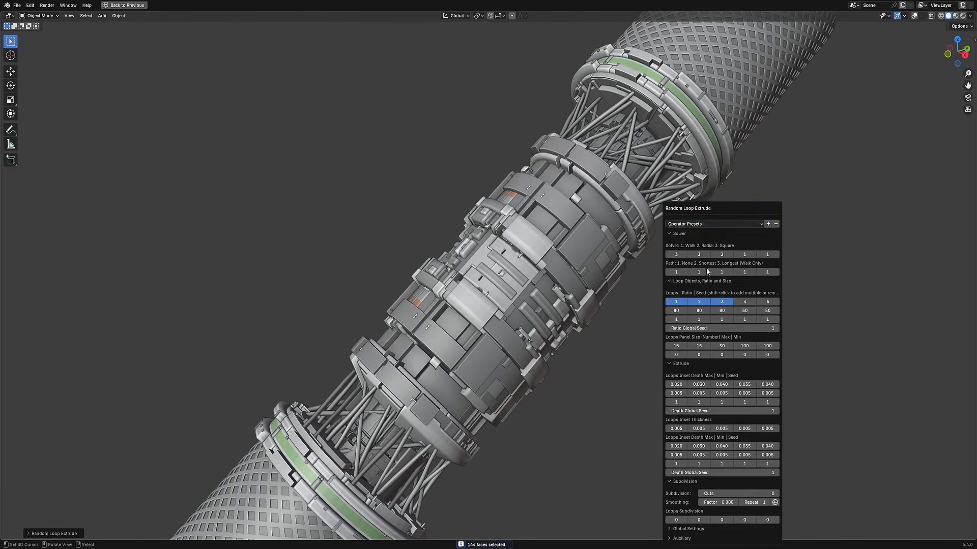
left_click_drag(719, 491, 722, 492)
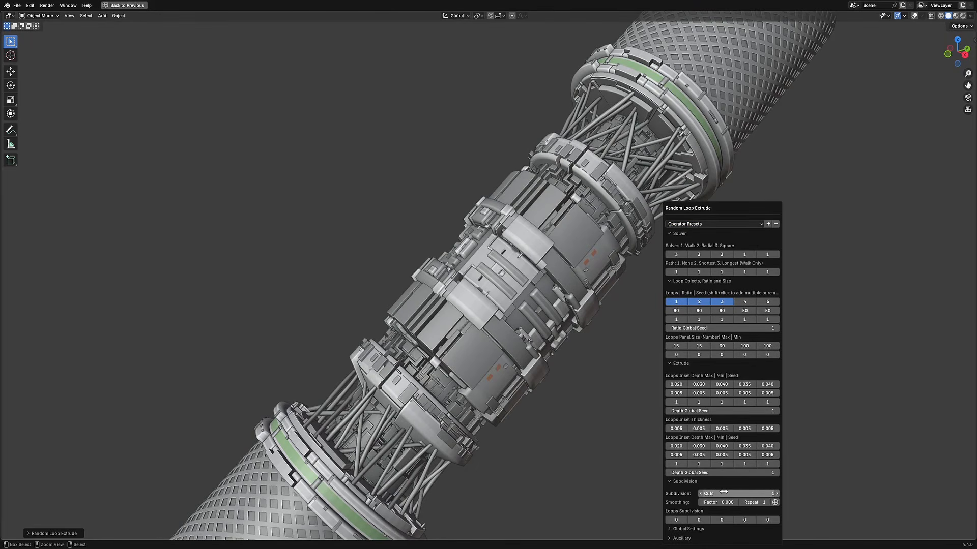
Switch the viewport to Rendered shading to preview the detailed cylinder model.
mouse_move(561, 508)
middle_mouse_down()
mouse_move(618, 332)
mouse_move(626, 349)
middle_mouse_up()
key("z")
left_click(685, 267)
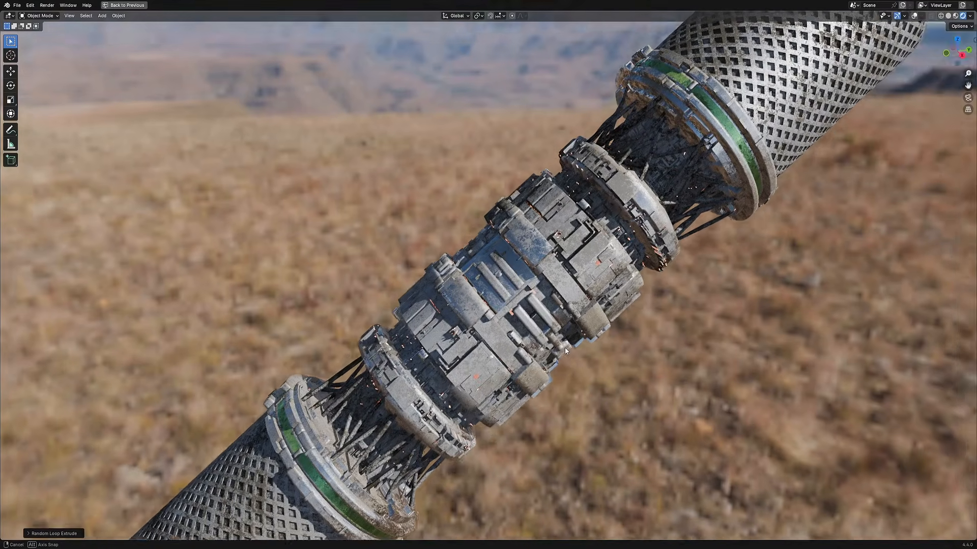